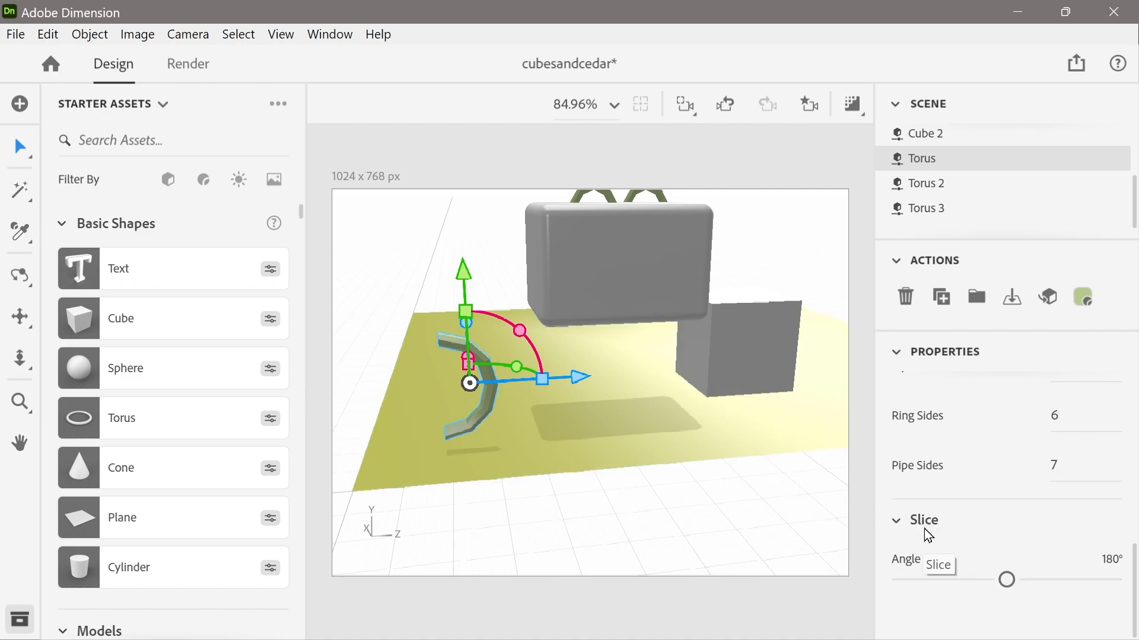
Adjust the large torus's slice angle, finishing at 0° for a complete ring
{"action": "mouse_move", "coordinate": [1007, 580]}
{"action": "left_mouse_down"}
{"action": "mouse_move", "coordinate": [875, 585]}
{"action": "mouse_move", "coordinate": [1135, 587]}
{"action": "mouse_move", "coordinate": [947, 589]}
{"action": "mouse_move", "coordinate": [993, 593]}
{"action": "left_mouse_up"}
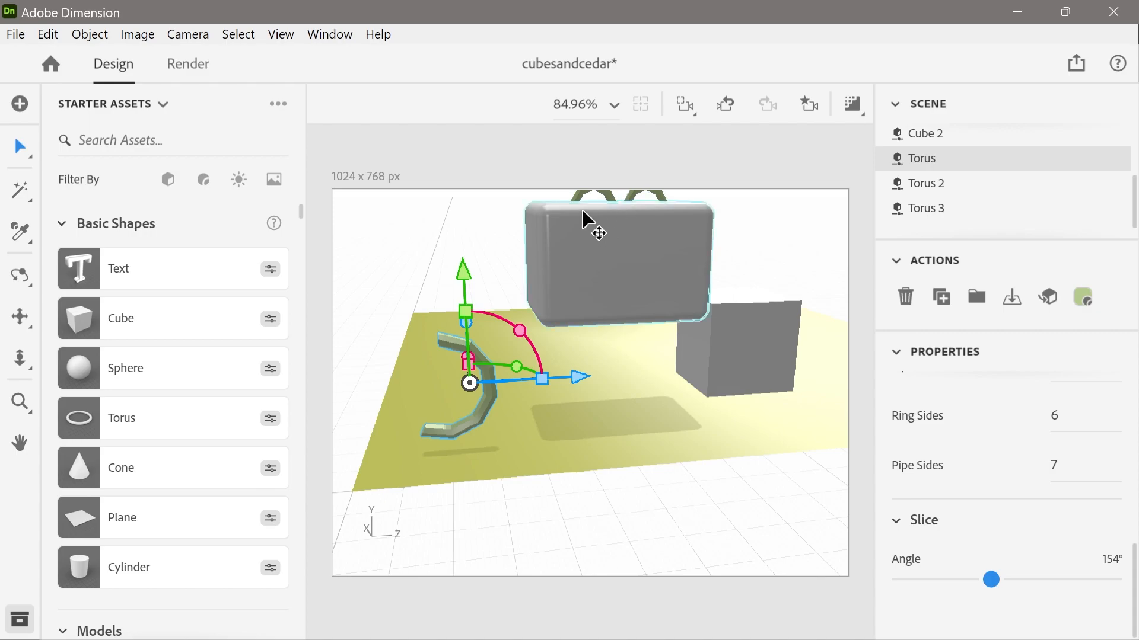
{"action": "left_click", "coordinate": [1111, 562]}
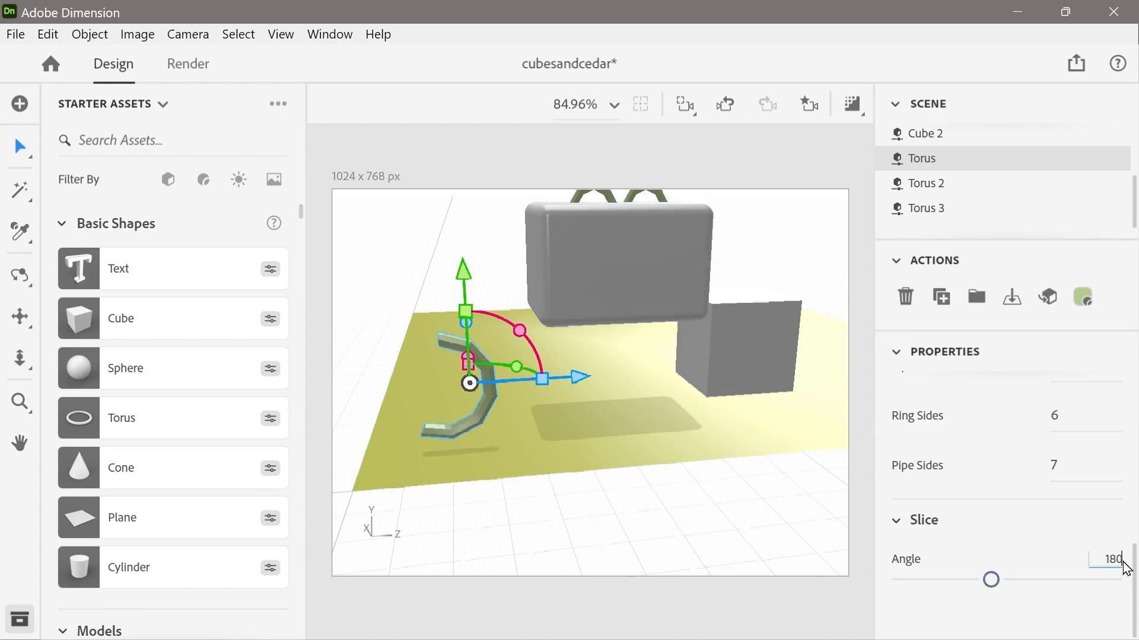
{"action": "key", "text": "Return"}
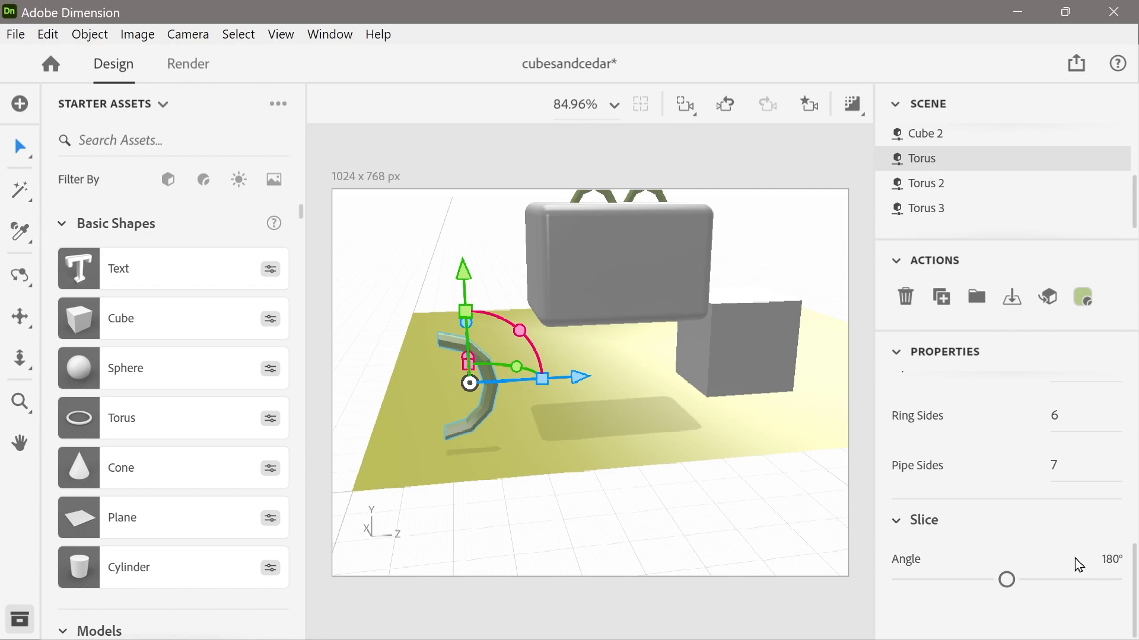
{"action": "left_click_drag", "start_coordinate": [1013, 587], "coordinate": [889, 570]}
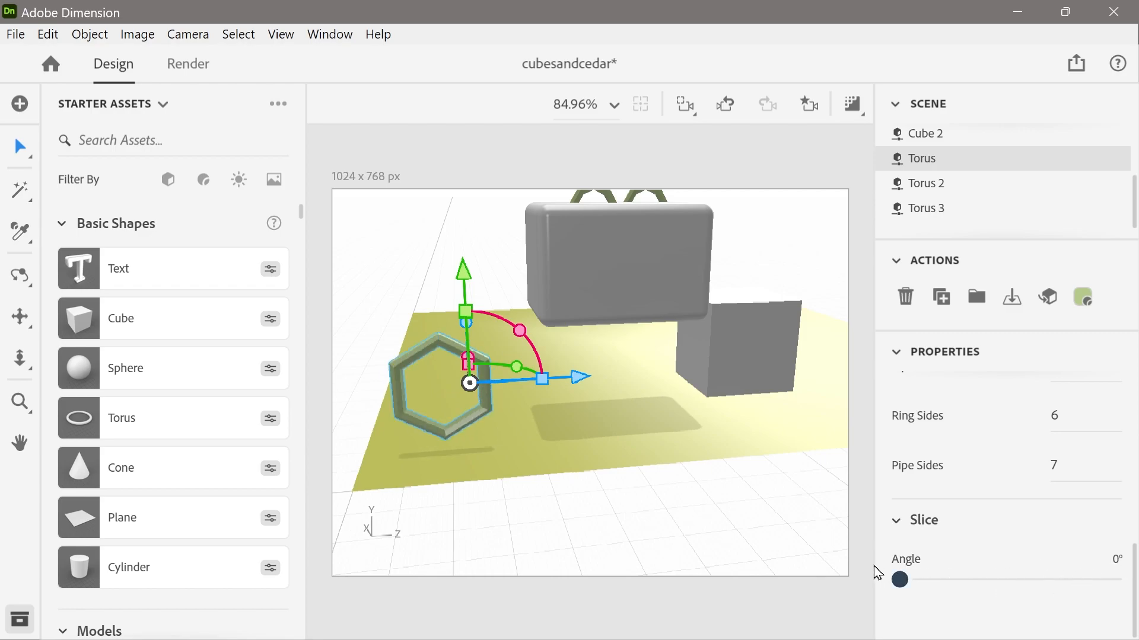
Set the torus's ring radius to 17 cm, pipe radius to 5 cm, ring sides to 24 and pipe sides to 14
{"action": "scroll", "coordinate": [1128, 525], "scroll_direction": "up", "scroll_amount": 3}
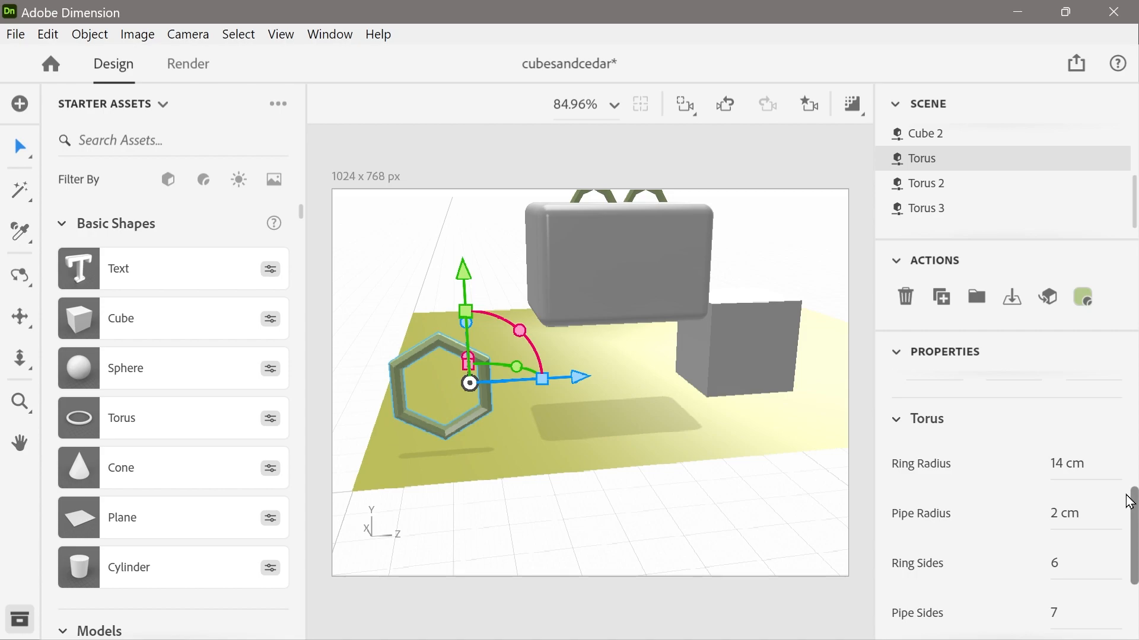
{"action": "left_click_drag", "start_coordinate": [993, 503], "coordinate": [1081, 503]}
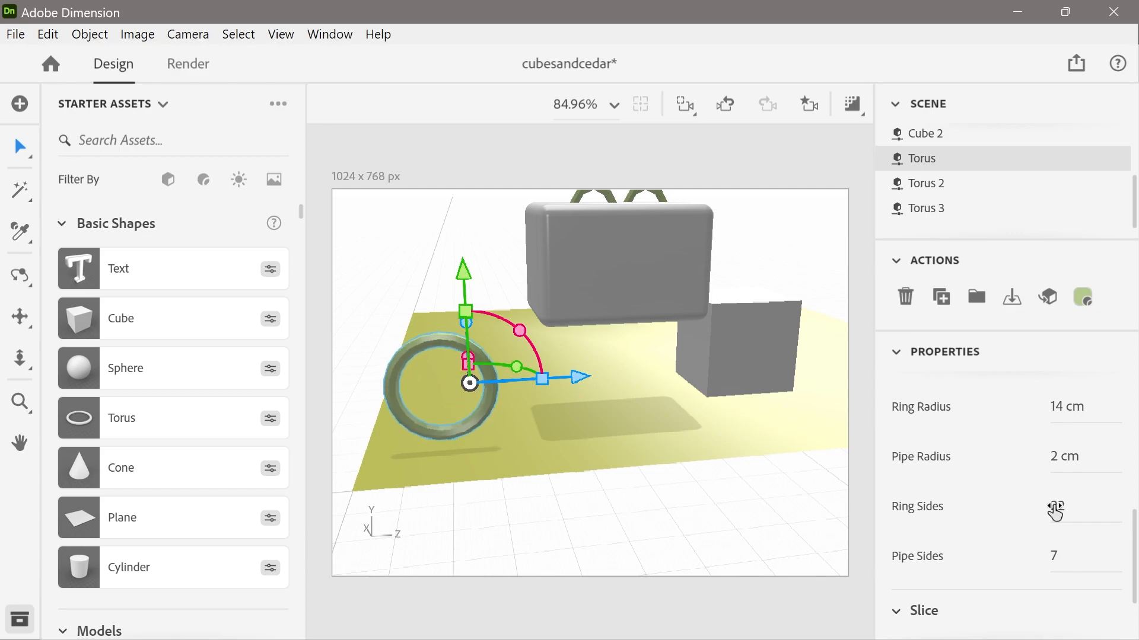
{"action": "left_click_drag", "start_coordinate": [1054, 564], "coordinate": [1125, 565]}
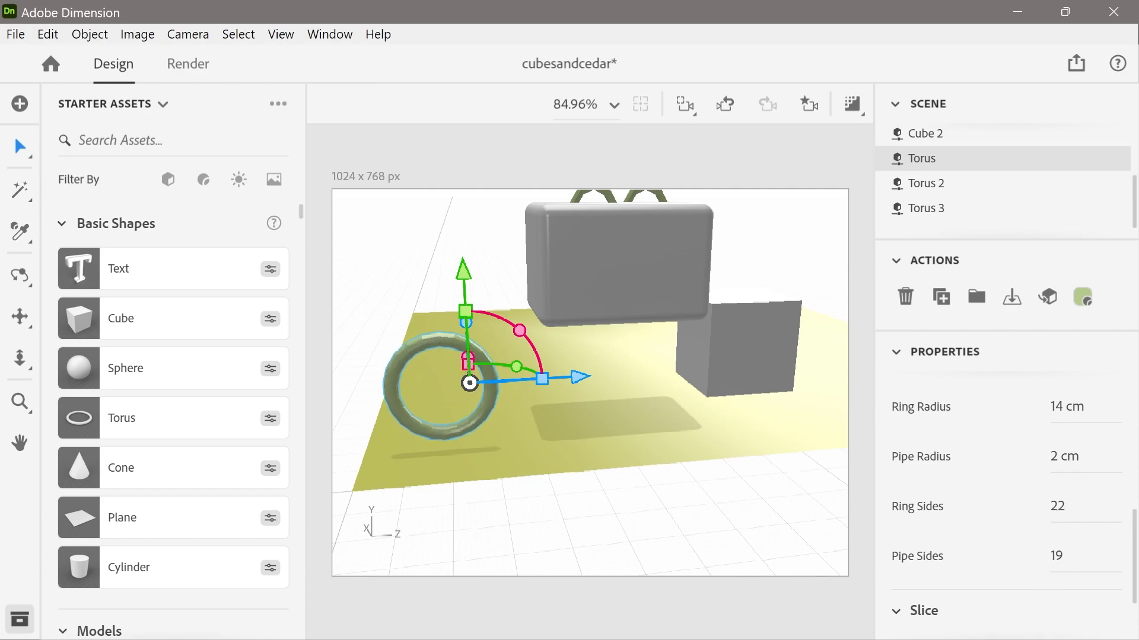
{"action": "left_click_drag", "start_coordinate": [1058, 556], "coordinate": [1081, 555]}
{"action": "mouse_move", "coordinate": [1067, 409]}
{"action": "left_mouse_down"}
{"action": "mouse_move", "coordinate": [1020, 410]}
{"action": "mouse_move", "coordinate": [1086, 410]}
{"action": "left_mouse_up"}
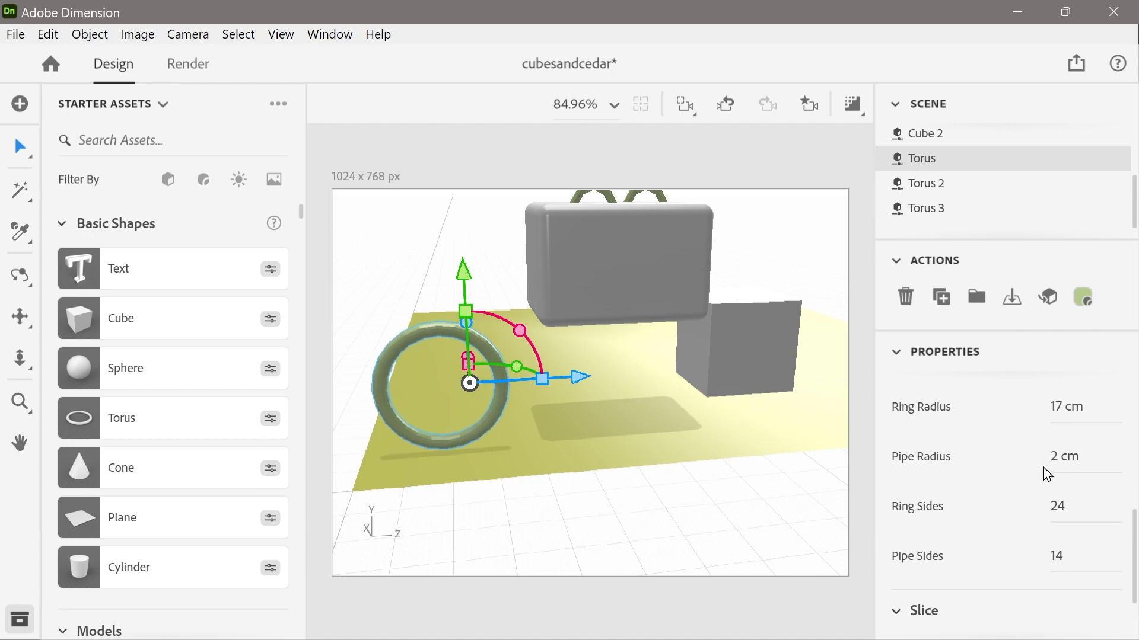
{"action": "mouse_move", "coordinate": [1056, 465]}
{"action": "left_mouse_down"}
{"action": "mouse_move", "coordinate": [1107, 464]}
{"action": "mouse_move", "coordinate": [1057, 464]}
{"action": "left_mouse_up"}
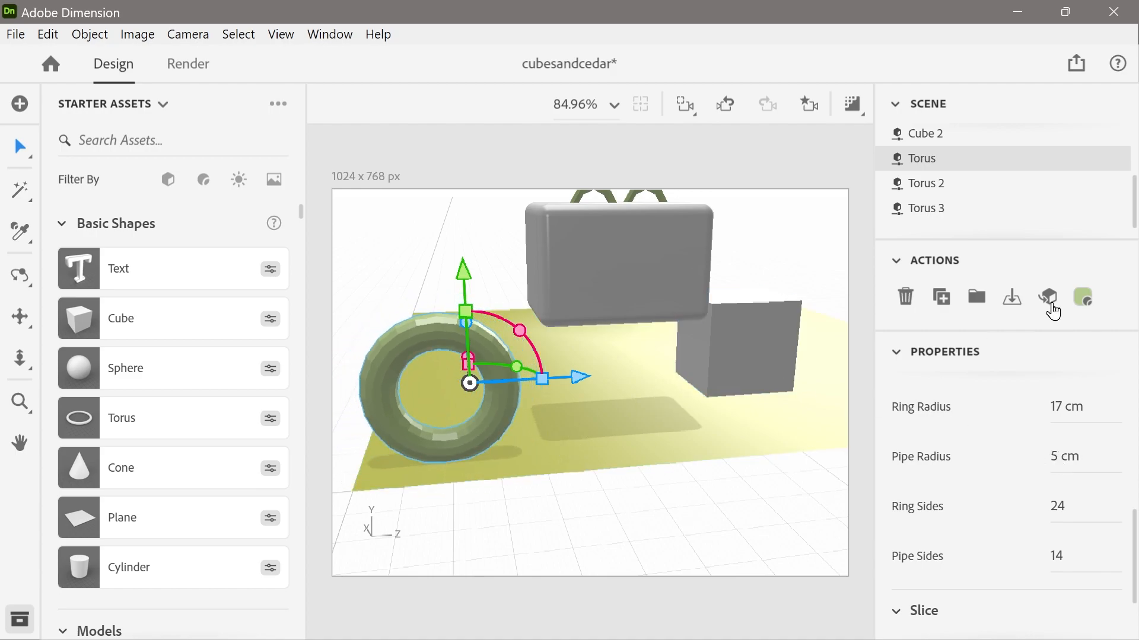
Change the base color of the large torus's material to black, RGB 0, 0, 0
{"action": "left_click", "coordinate": [1084, 300]}
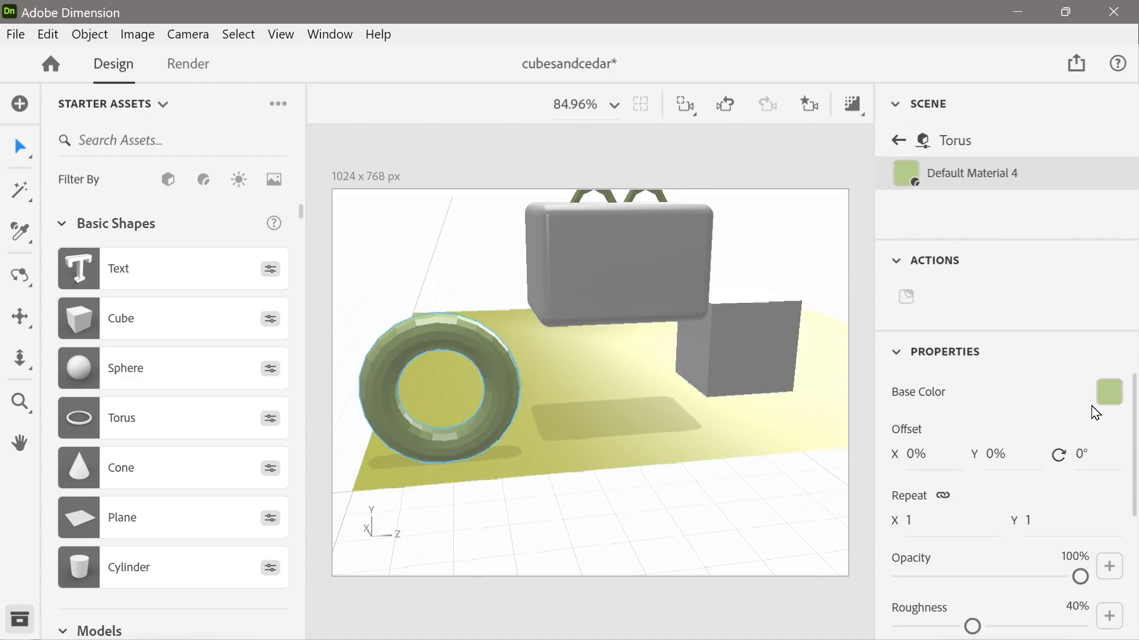
{"action": "left_click", "coordinate": [1109, 395]}
{"action": "left_click_drag", "start_coordinate": [892, 369], "coordinate": [775, 465]}
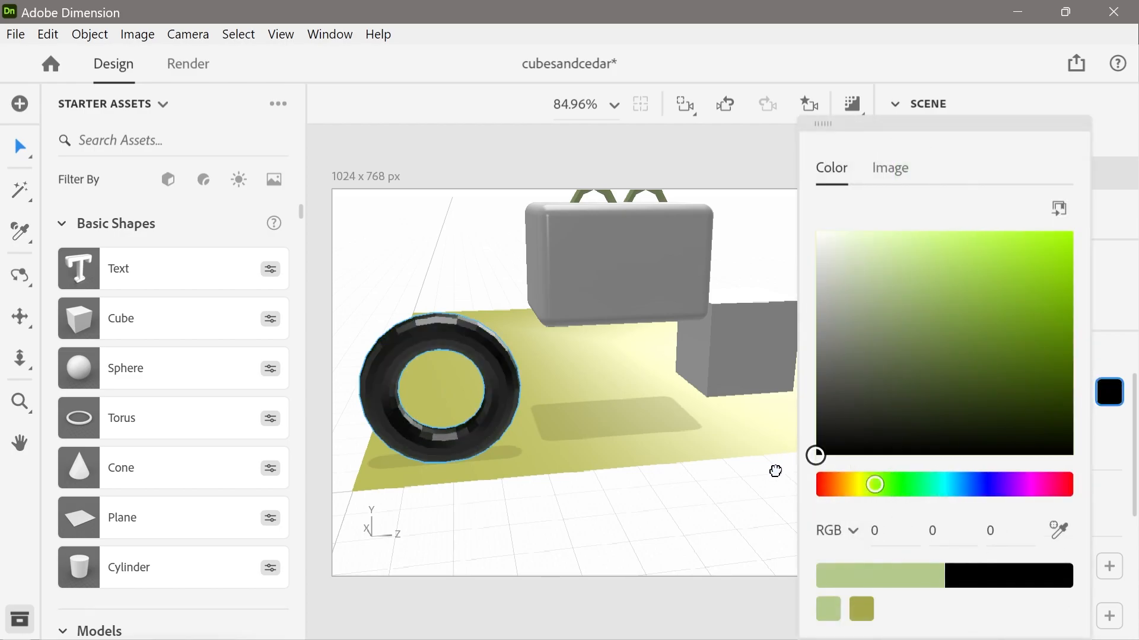
{"action": "left_click", "coordinate": [774, 470]}
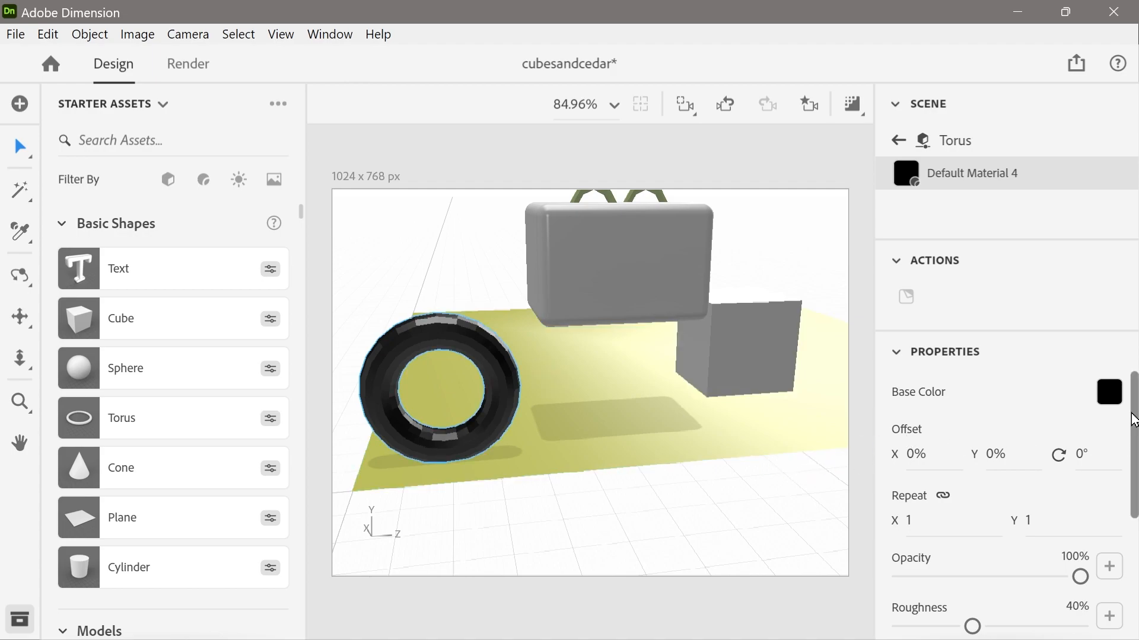
Set the black torus material's glow to 89% and expand its translucence settings
{"action": "scroll", "coordinate": [1128, 446], "scroll_direction": "down", "scroll_amount": 4}
{"action": "left_click_drag", "start_coordinate": [1133, 508], "coordinate": [1133, 536]}
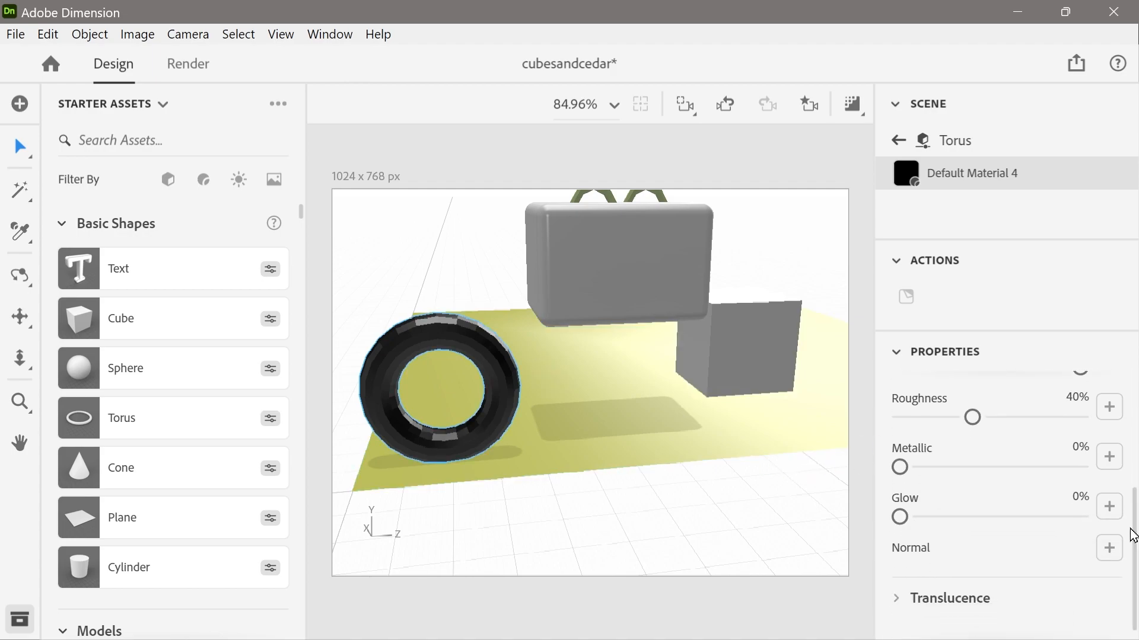
{"action": "left_click_drag", "start_coordinate": [904, 472], "coordinate": [826, 483]}
{"action": "left_click_drag", "start_coordinate": [901, 528], "coordinate": [1061, 526]}
{"action": "left_click", "coordinate": [897, 600]}
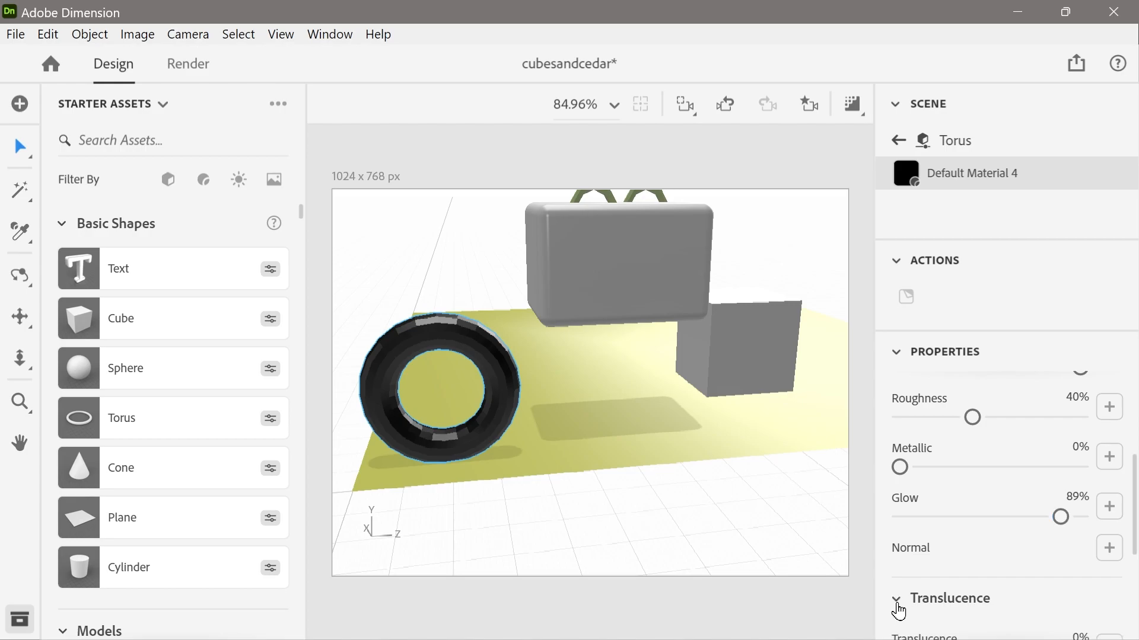
Select Cube and Torus 2 together and turn on the align and distribute controls for them
{"action": "left_click", "coordinate": [426, 269]}
{"action": "left_click", "coordinate": [407, 338]}
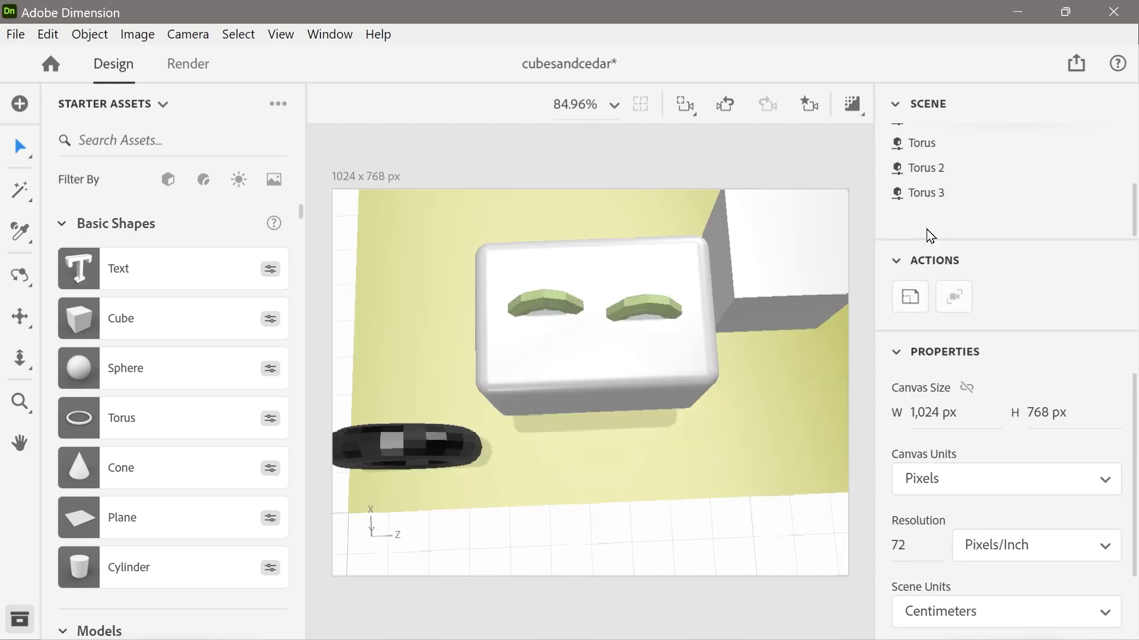
{"action": "scroll", "coordinate": [927, 234], "scroll_direction": "up", "scroll_amount": 3}
{"action": "left_click", "coordinate": [947, 214]}
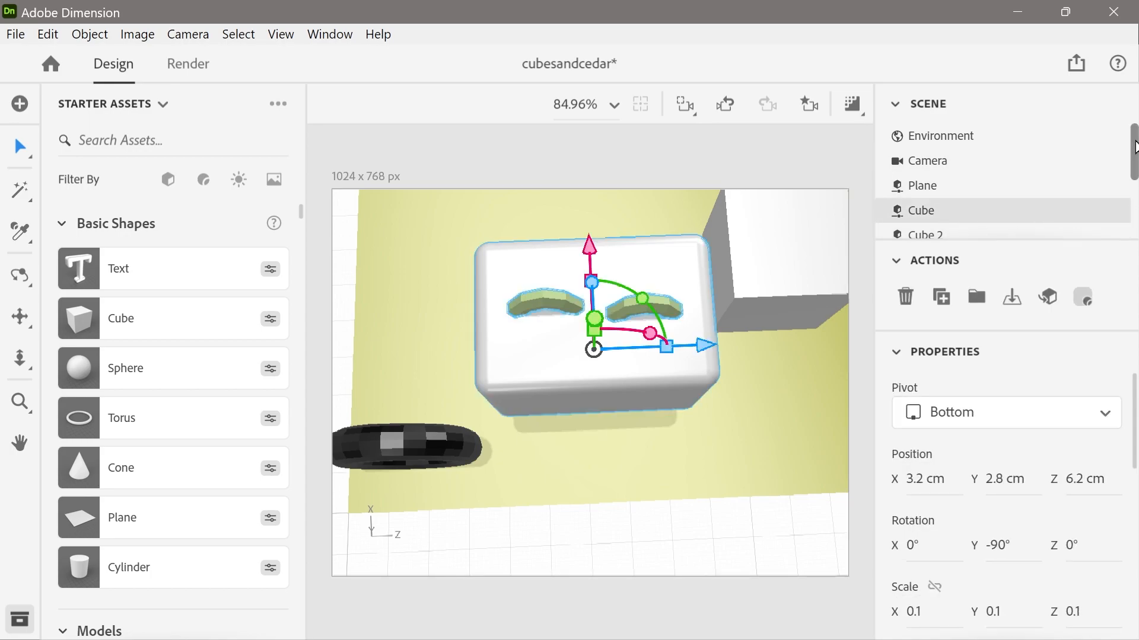
{"action": "left_click_drag", "start_coordinate": [1134, 151], "coordinate": [1134, 194]}
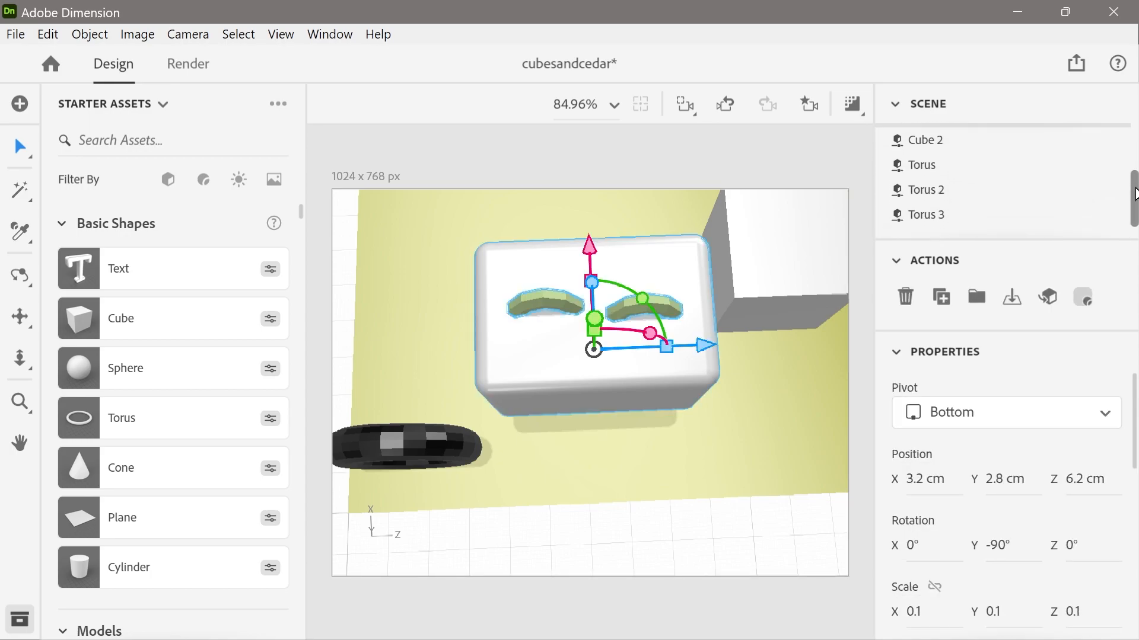
{"action": "left_click", "coordinate": [925, 202]}
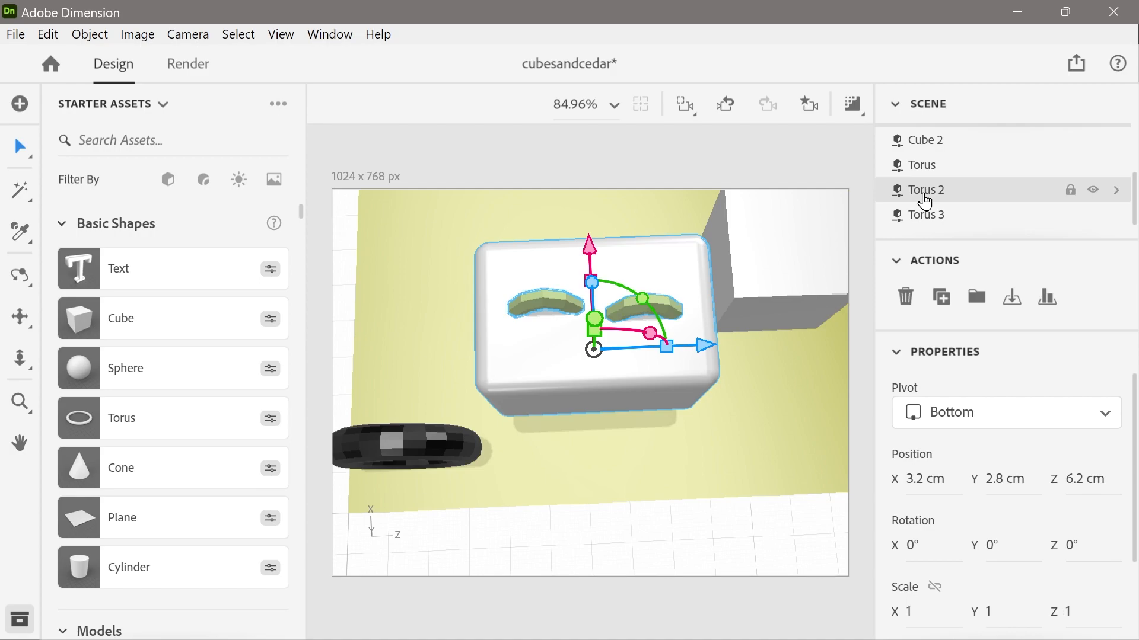
{"action": "left_click", "coordinate": [1047, 297]}
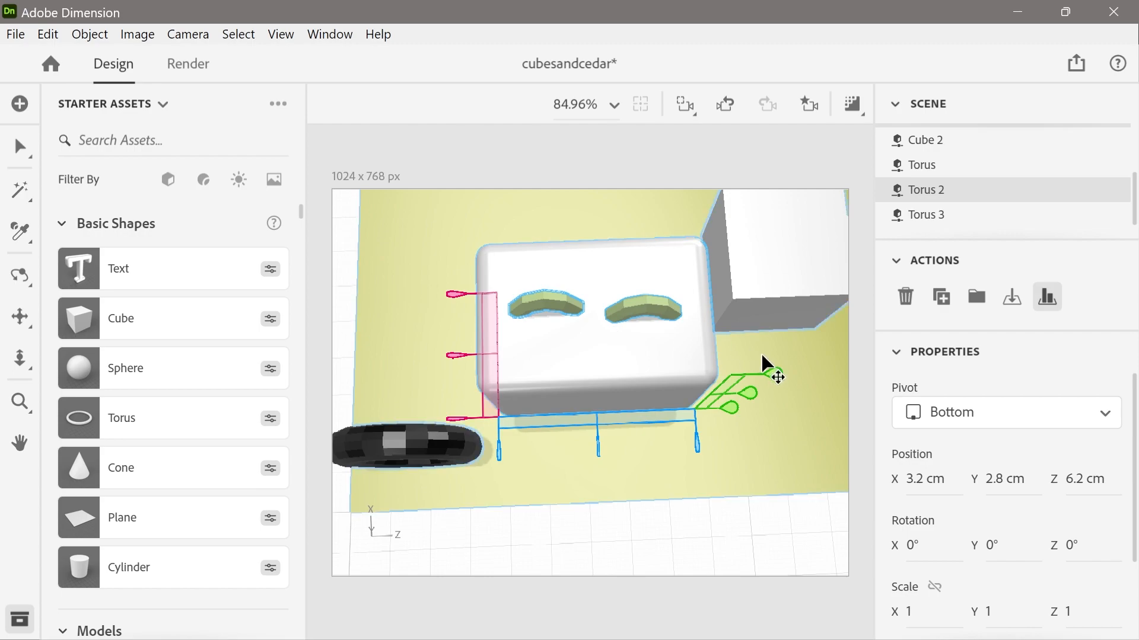
Add Torus 3 to the selection of Cube and Torus 2 and align all three to their center on X
{"action": "key", "text": "3"}
{"action": "left_click_drag", "start_coordinate": [775, 395], "coordinate": [767, 414]}
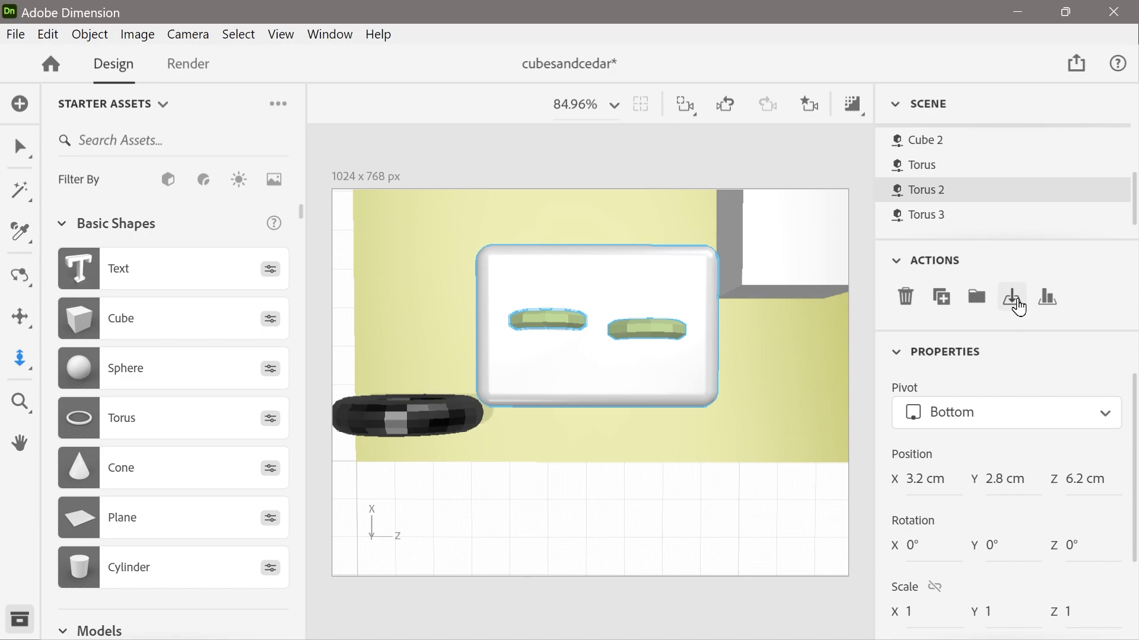
{"action": "left_click", "coordinate": [1047, 299]}
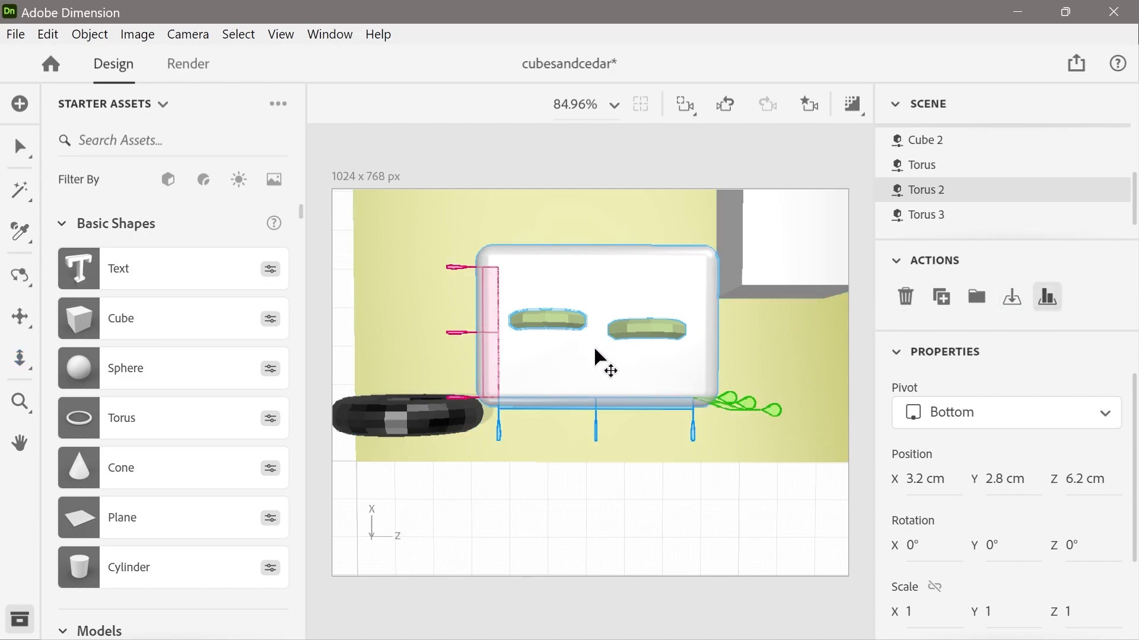
{"action": "mouse_move", "coordinate": [597, 296]}
{"action": "right_mouse_down"}
{"action": "mouse_move", "coordinate": [582, 330]}
{"action": "mouse_move", "coordinate": [593, 288]}
{"action": "mouse_move", "coordinate": [580, 320]}
{"action": "mouse_move", "coordinate": [581, 302]}
{"action": "right_mouse_up"}
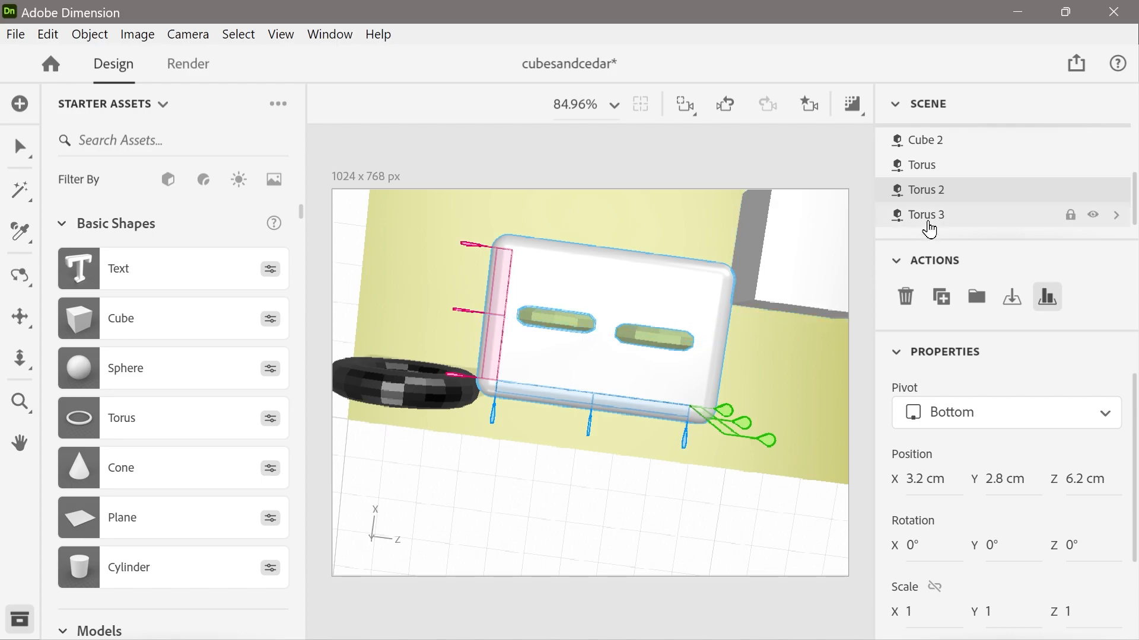
{"action": "left_click", "coordinate": [936, 221], "text": "shift"}
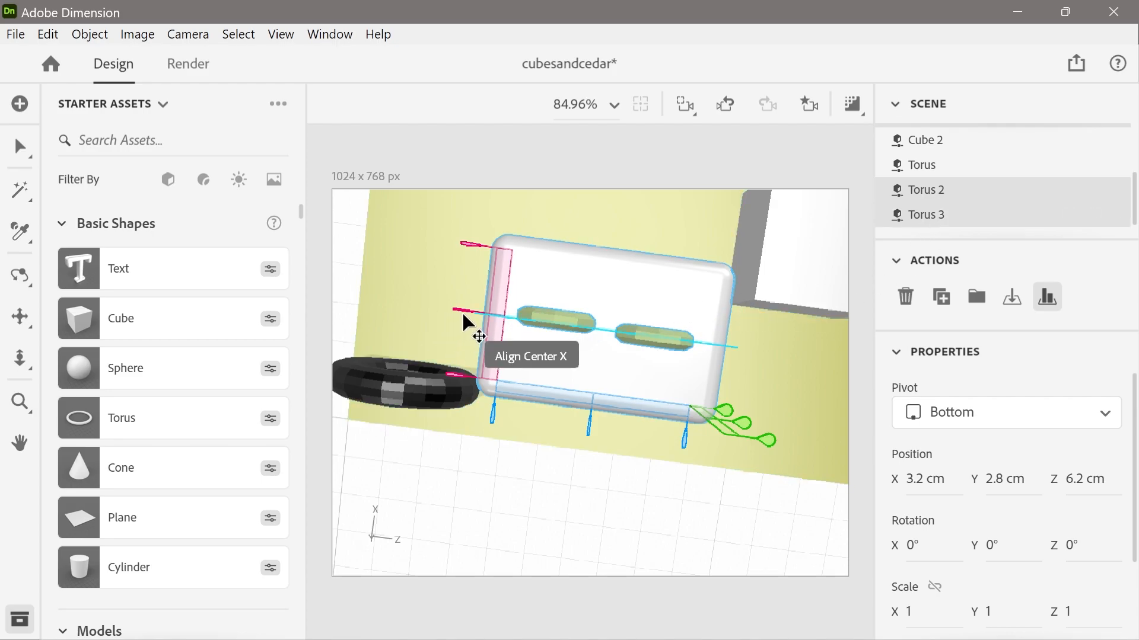
{"action": "mouse_move", "coordinate": [1135, 188]}
{"action": "left_mouse_down"}
{"action": "mouse_move", "coordinate": [1134, 157]}
{"action": "mouse_move", "coordinate": [1135, 202]}
{"action": "left_mouse_up"}
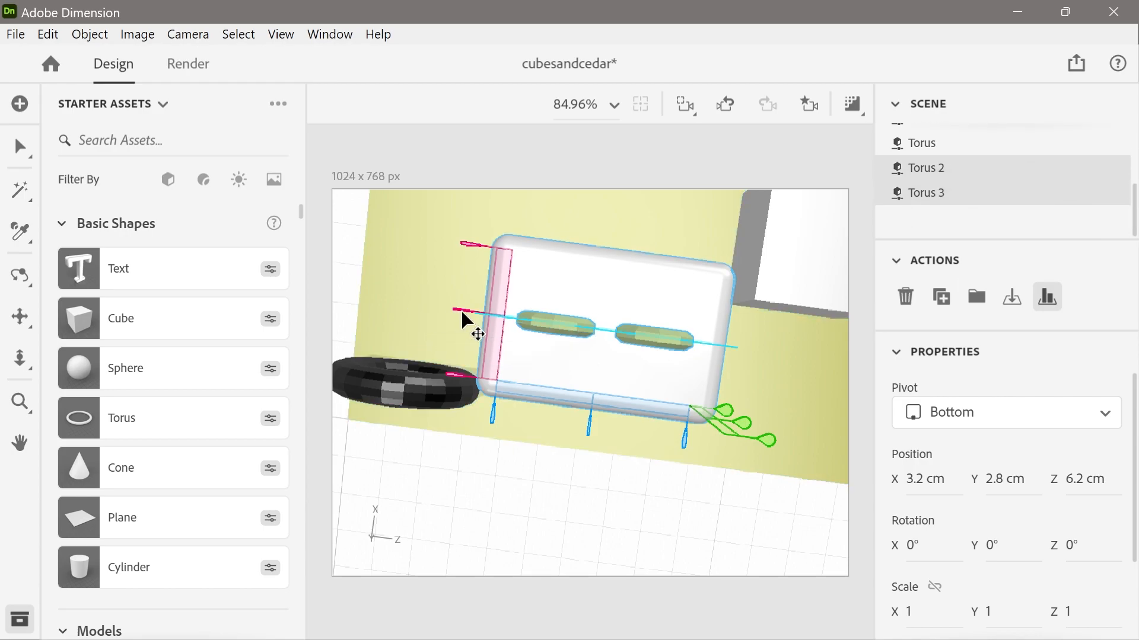
Try to align the cube and its two handles to their center on Z
{"action": "left_click", "coordinate": [591, 429]}
{"action": "key", "text": "ctrl+z"}
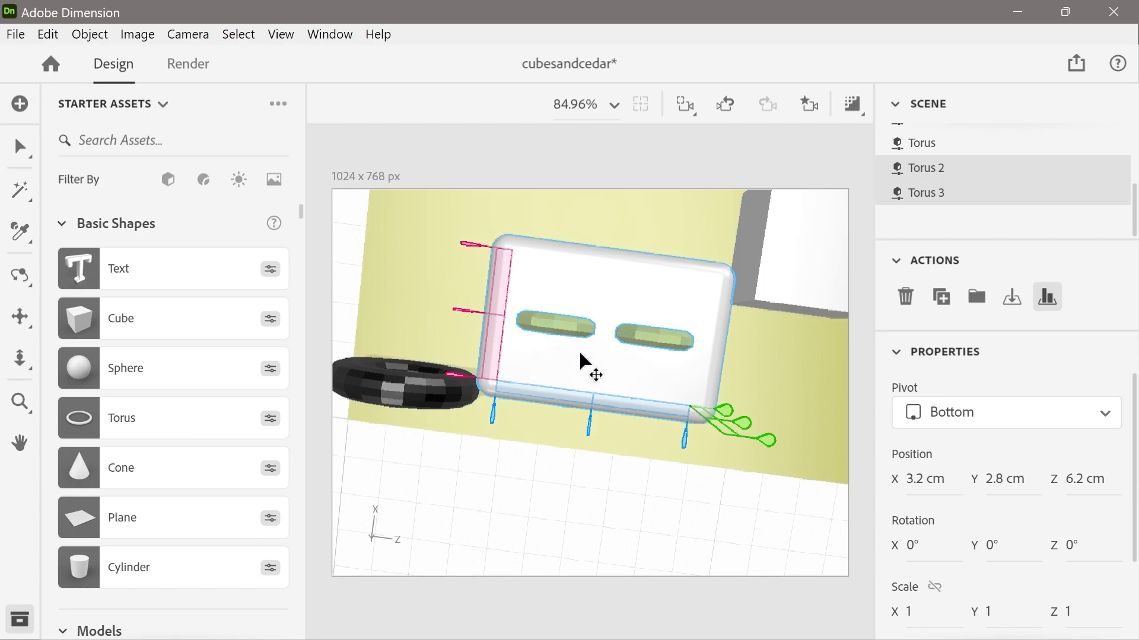
{"action": "left_click", "coordinate": [421, 270]}
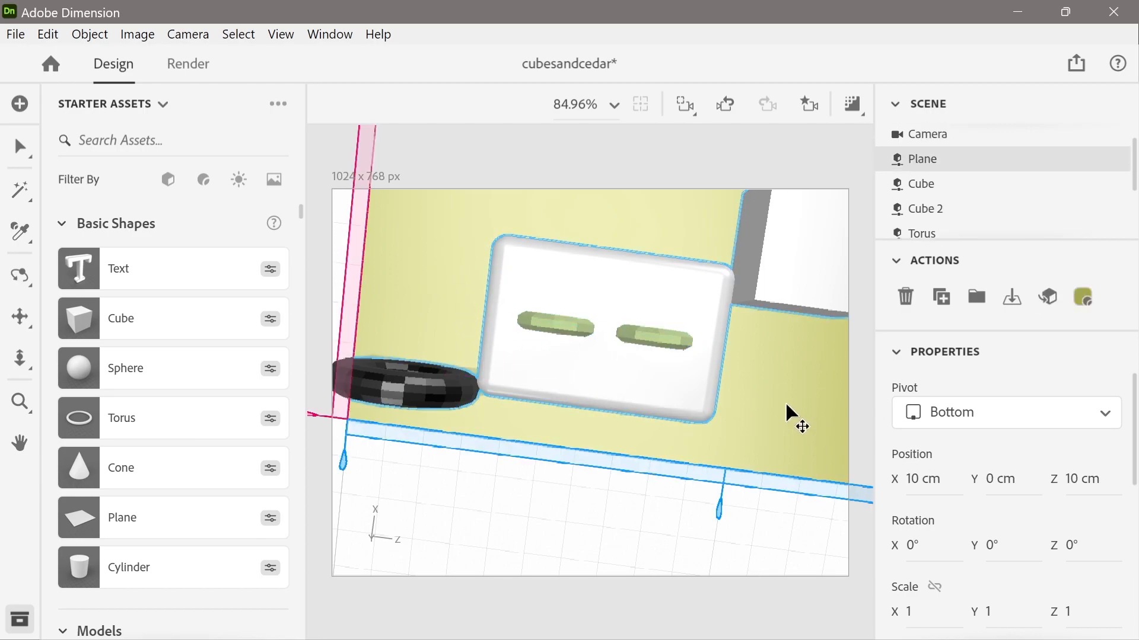
Snap the black torus by its pivot onto the plane and from there onto the underside of the green rounded cube
{"action": "right_click_drag", "start_coordinate": [796, 368], "coordinate": [796, 272]}
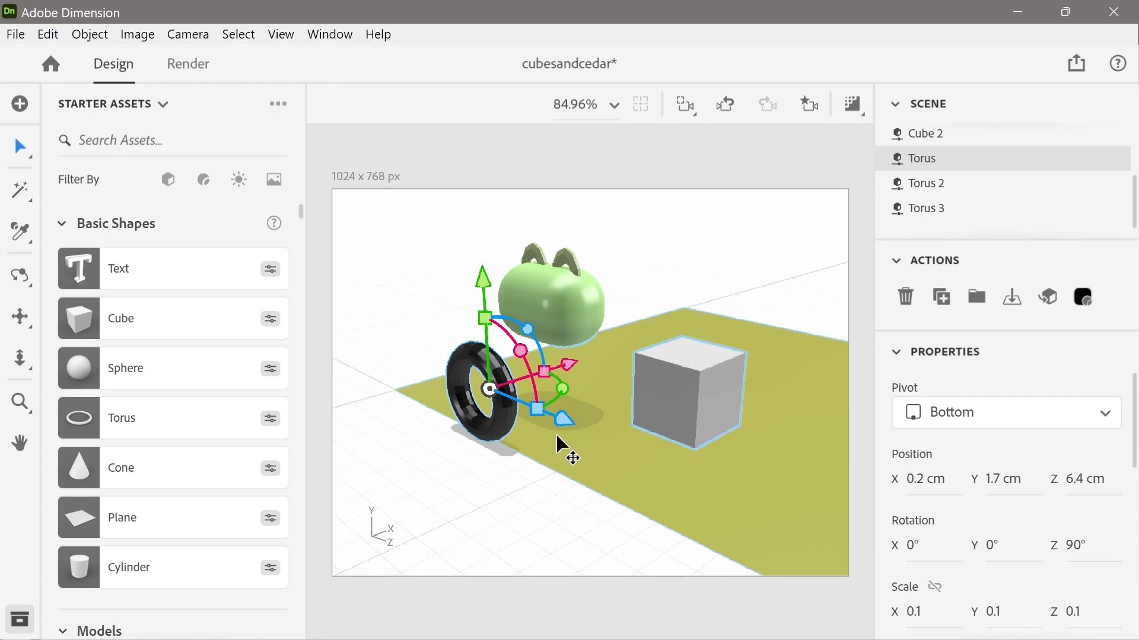
{"action": "left_click_drag", "start_coordinate": [492, 404], "coordinate": [556, 395]}
{"action": "right_click_drag", "start_coordinate": [565, 395], "coordinate": [652, 389]}
{"action": "scroll", "coordinate": [670, 391], "scroll_direction": "up", "scroll_amount": 5}
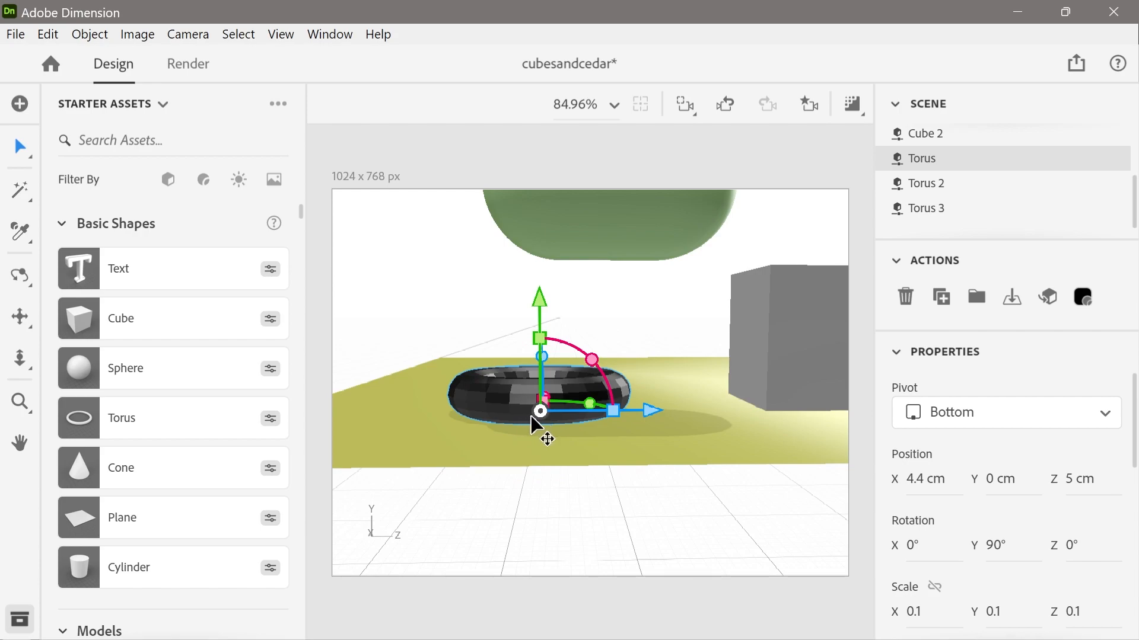
{"action": "mouse_move", "coordinate": [540, 412]}
{"action": "left_mouse_down"}
{"action": "mouse_move", "coordinate": [613, 296]}
{"action": "mouse_move", "coordinate": [621, 253]}
{"action": "mouse_move", "coordinate": [627, 278]}
{"action": "mouse_move", "coordinate": [608, 332]}
{"action": "mouse_move", "coordinate": [613, 254]}
{"action": "mouse_move", "coordinate": [600, 347]}
{"action": "mouse_move", "coordinate": [618, 254]}
{"action": "mouse_move", "coordinate": [611, 395]}
{"action": "mouse_move", "coordinate": [610, 382]}
{"action": "left_mouse_up"}
Set the black torus's rotation to 180° on Y and 90° on X
{"action": "key", "text": "r"}
{"action": "left_click", "coordinate": [995, 544]}
{"action": "type", "text": "180"}
{"action": "key", "text": "Return"}
{"action": "left_click", "coordinate": [917, 544]}
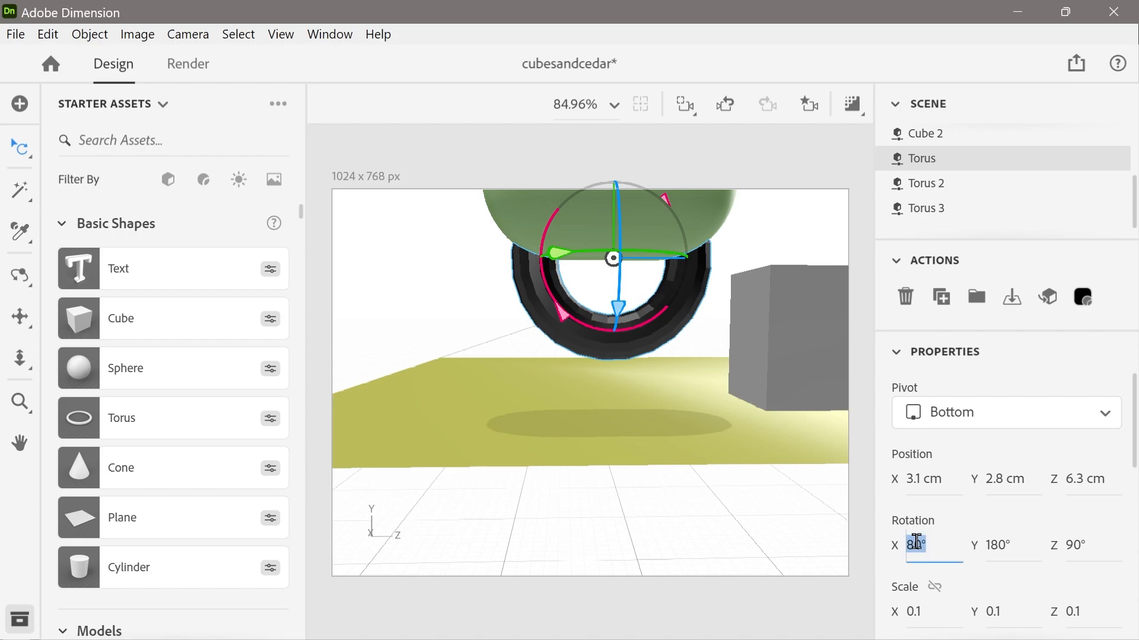
{"action": "type", "text": "90"}
{"action": "key", "text": "Return"}
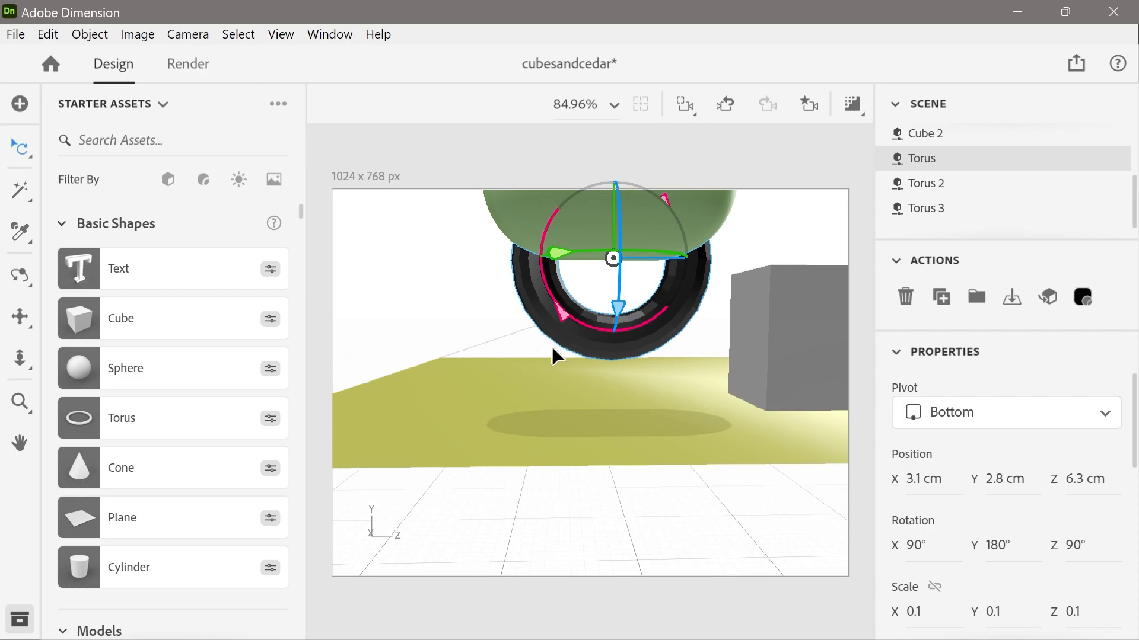
Switch back to the Select tool, lower the black torus to 1 cm on Y, and select the plane
{"action": "mouse_move", "coordinate": [582, 347]}
{"action": "right_mouse_down"}
{"action": "mouse_move", "coordinate": [646, 392]}
{"action": "mouse_move", "coordinate": [590, 332]}
{"action": "mouse_move", "coordinate": [599, 356]}
{"action": "right_mouse_up"}
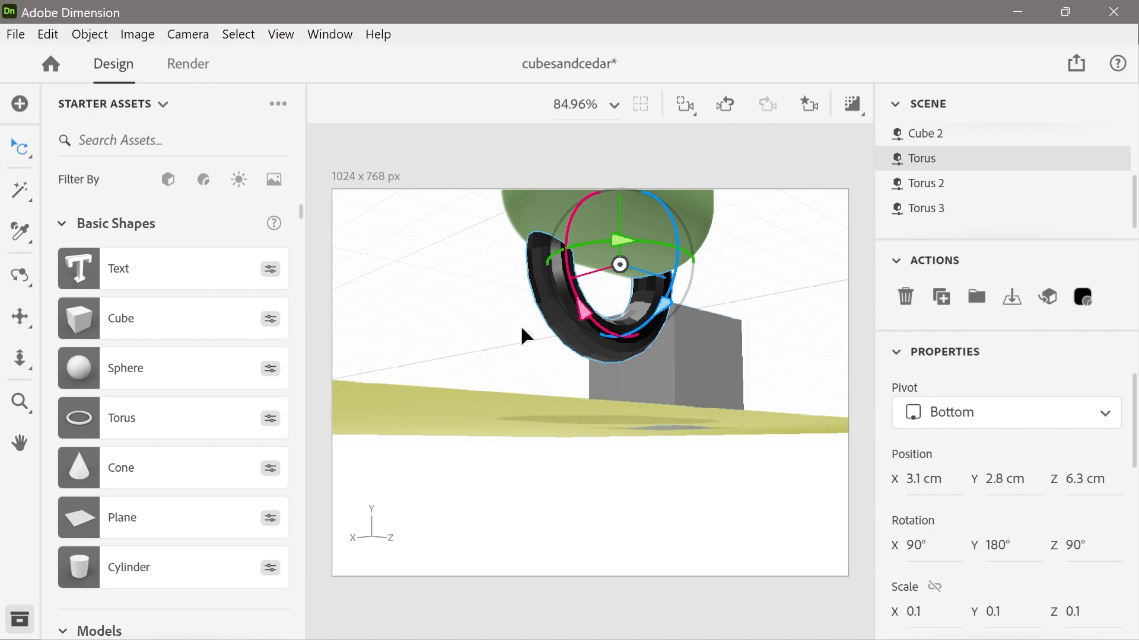
{"action": "left_click", "coordinate": [19, 149]}
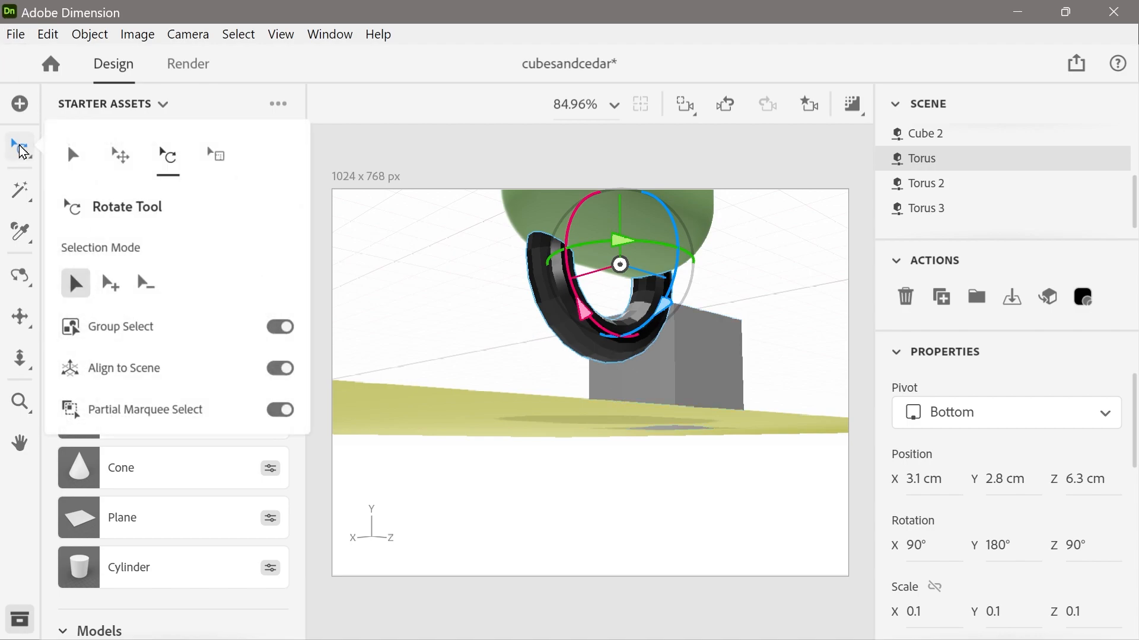
{"action": "left_click", "coordinate": [76, 165]}
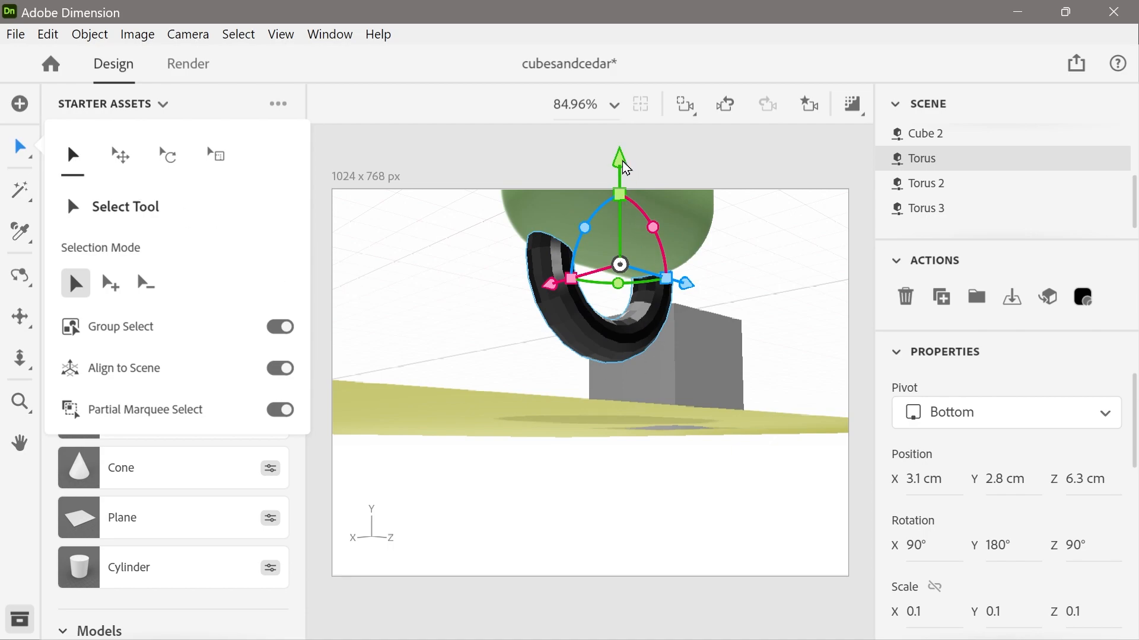
{"action": "left_click_drag", "start_coordinate": [620, 169], "coordinate": [624, 256]}
{"action": "right_click_drag", "start_coordinate": [781, 383], "coordinate": [289, 343]}
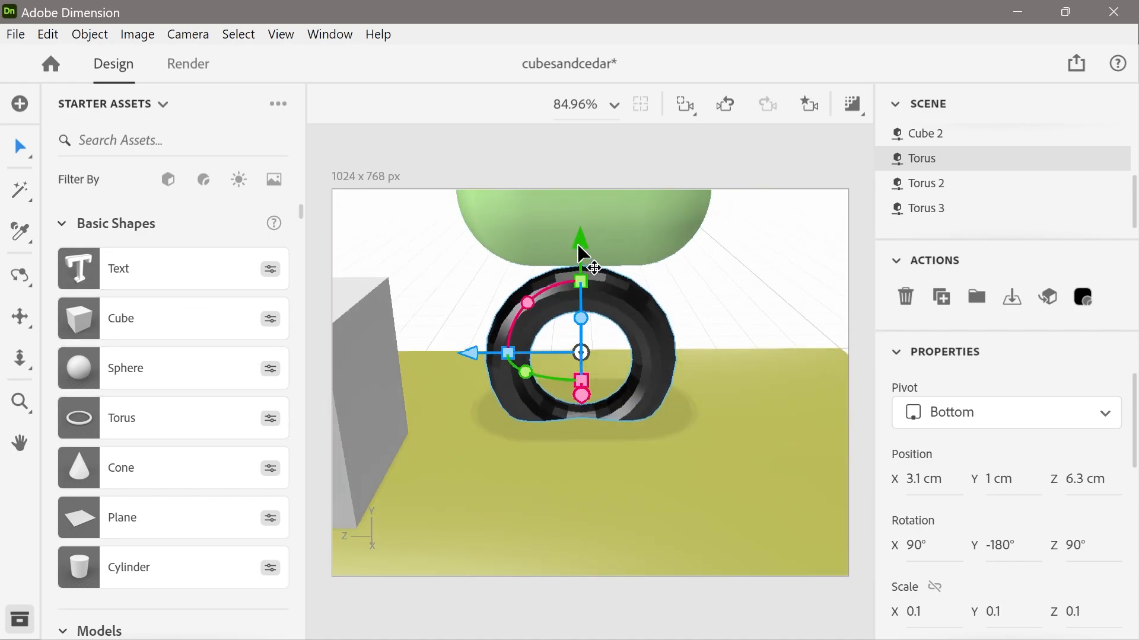
{"action": "right_click_drag", "start_coordinate": [744, 325], "coordinate": [413, 319]}
{"action": "left_click", "coordinate": [432, 315]}
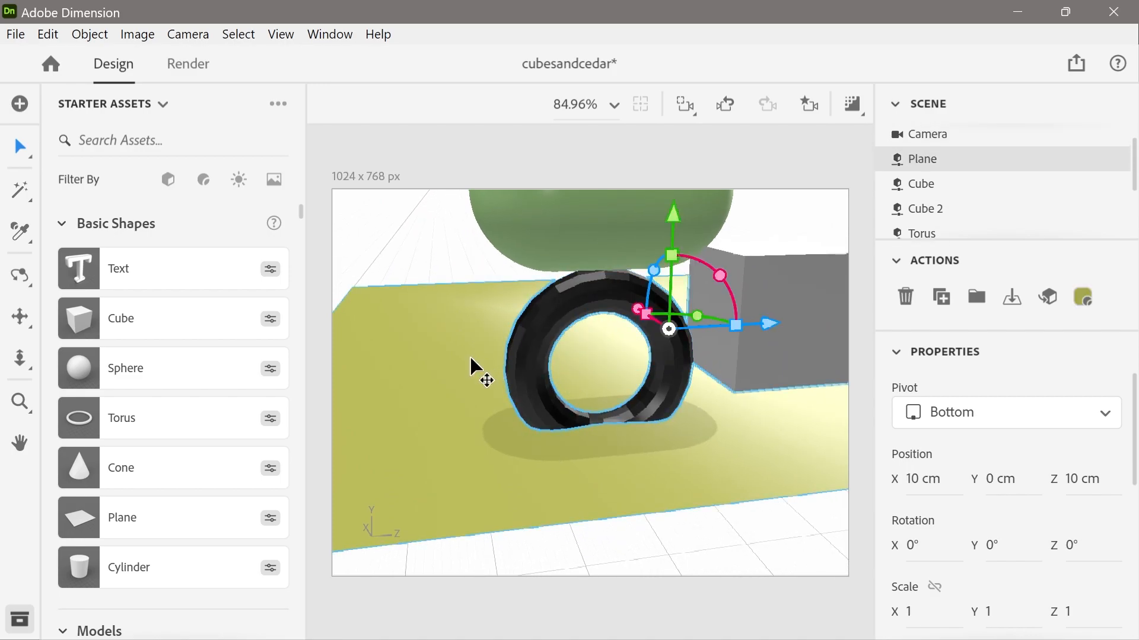
Select the black torus together with the green rounded cube above it and start aligning the two
{"action": "left_click", "coordinate": [543, 323]}
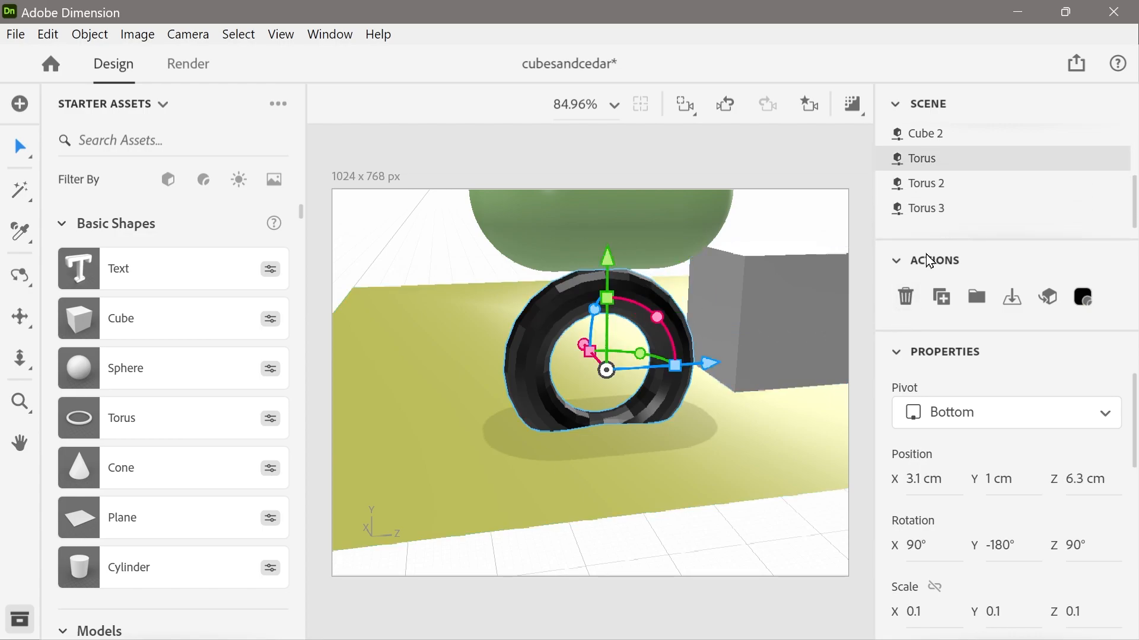
{"action": "left_click", "coordinate": [524, 221]}
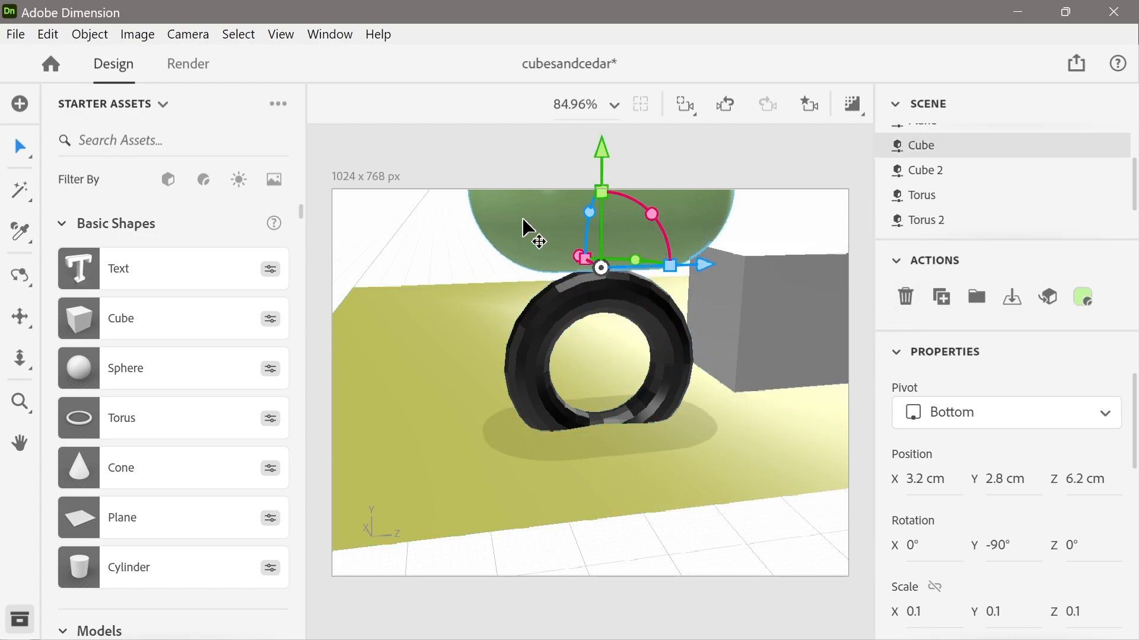
{"action": "left_click", "coordinate": [546, 338]}
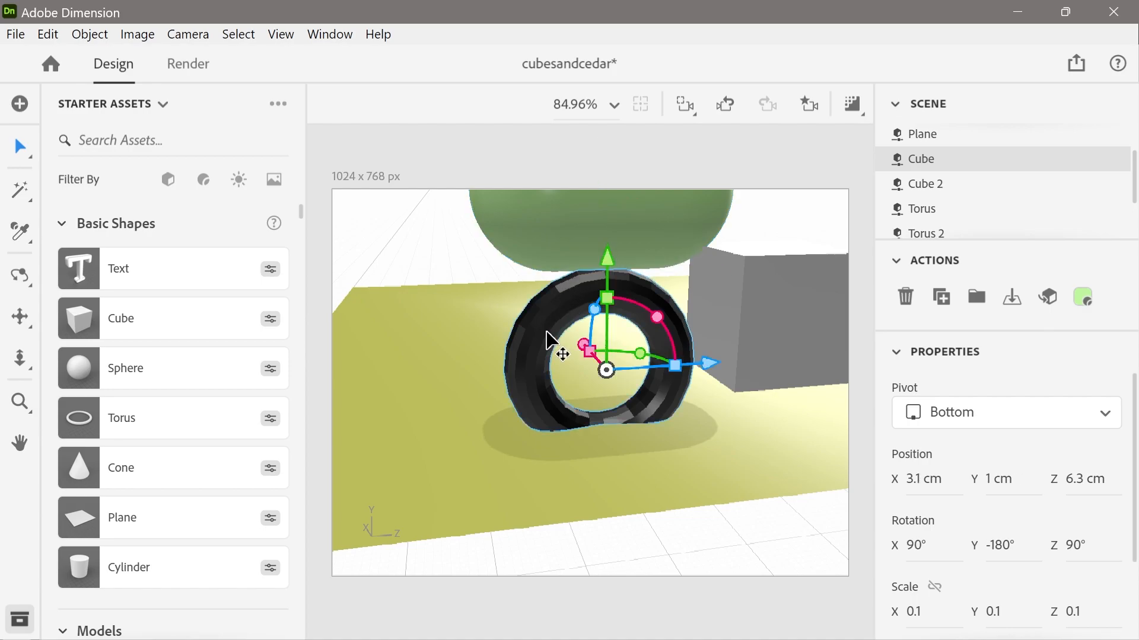
{"action": "left_click", "coordinate": [607, 515]}
{"action": "left_click", "coordinate": [532, 377]}
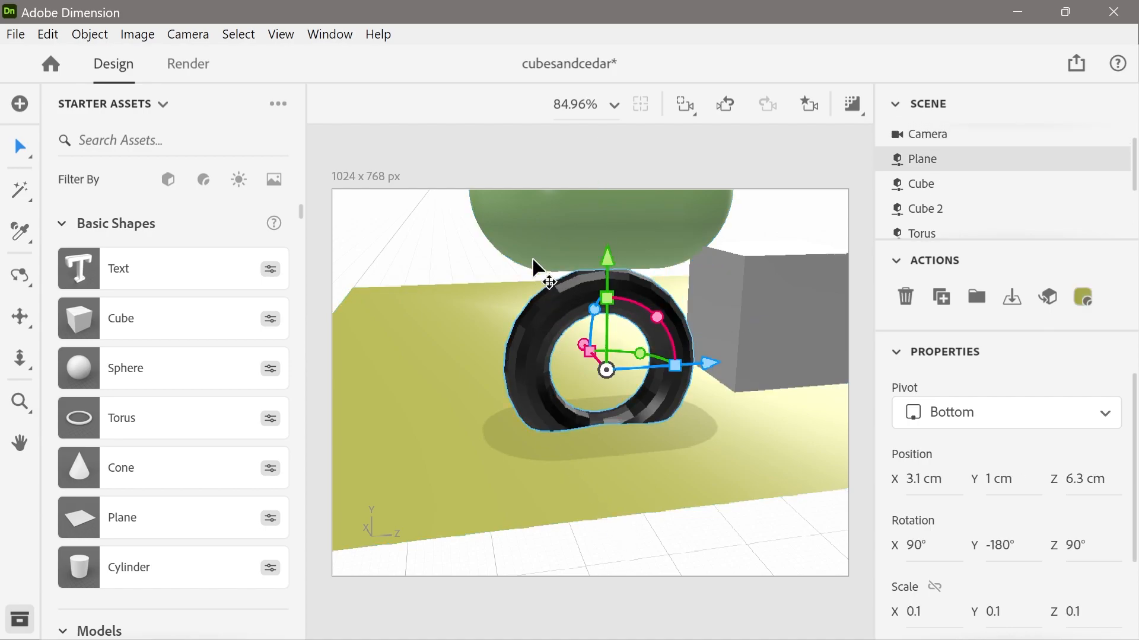
{"action": "left_click", "coordinate": [530, 221], "text": "shift"}
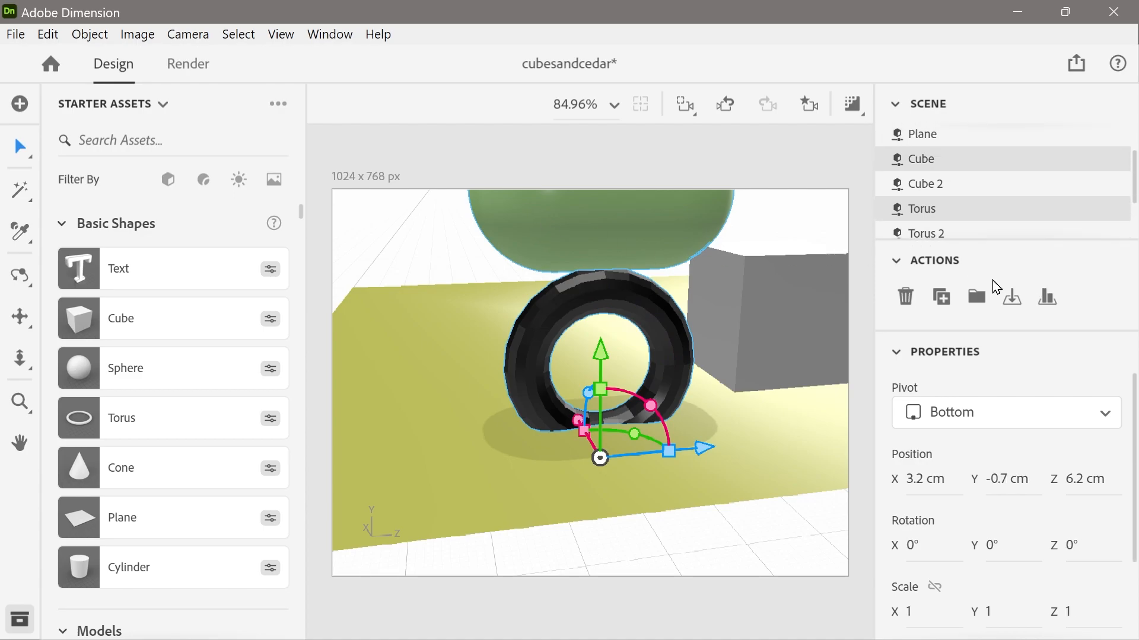
{"action": "left_click", "coordinate": [1048, 299]}
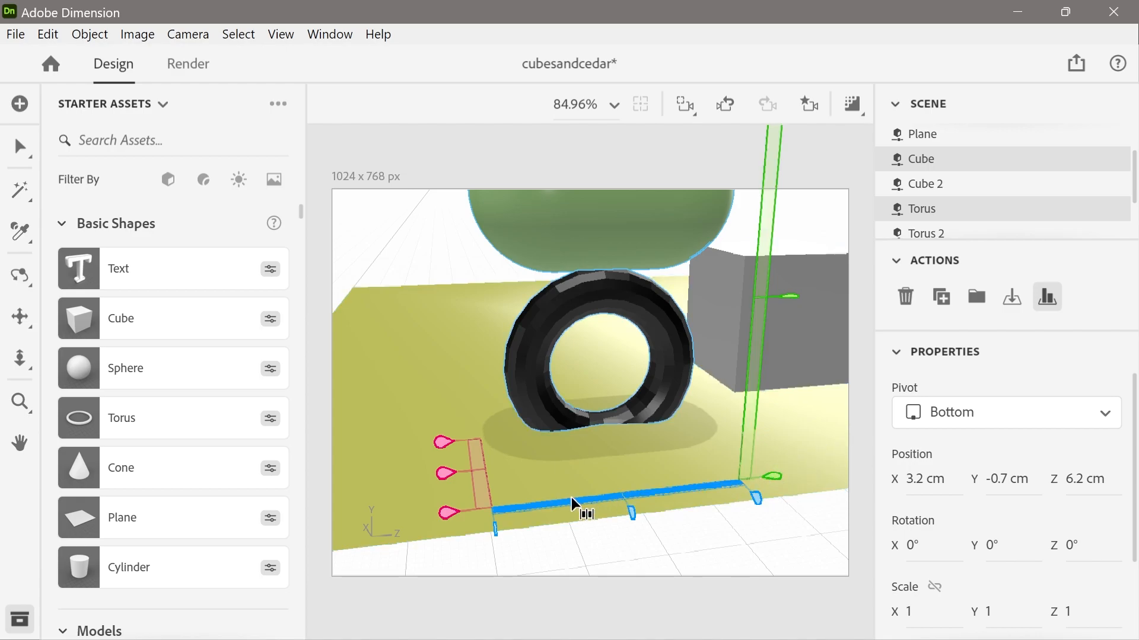
Align the black torus and the green rounded cube to their centers on Z and X
{"action": "left_click", "coordinate": [753, 500]}
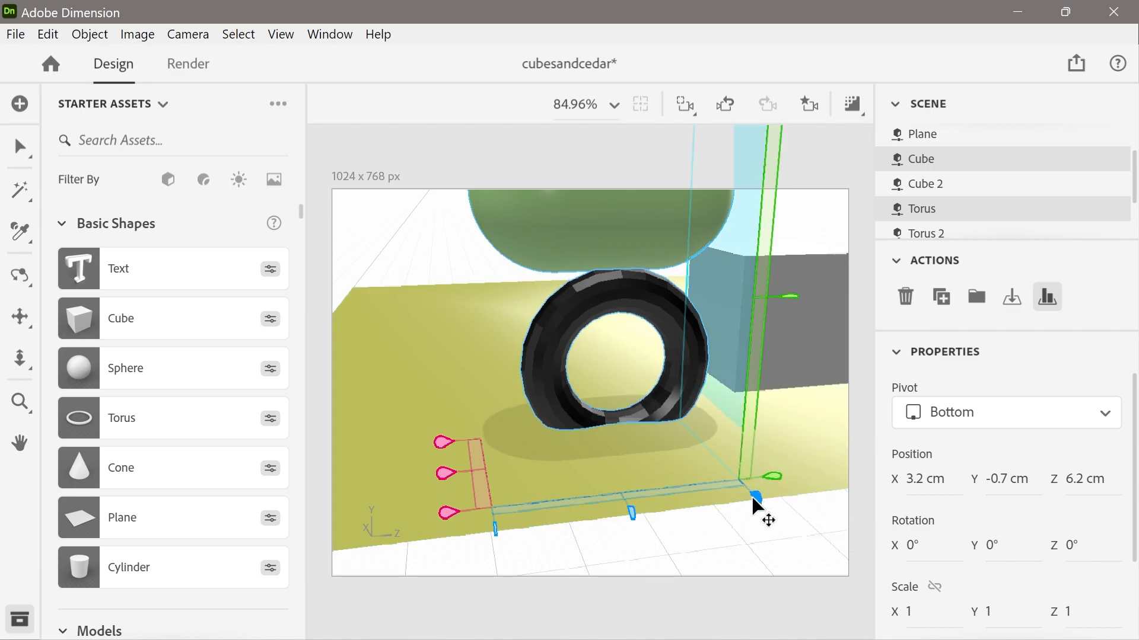
{"action": "left_click", "coordinate": [632, 515]}
{"action": "left_click", "coordinate": [497, 537]}
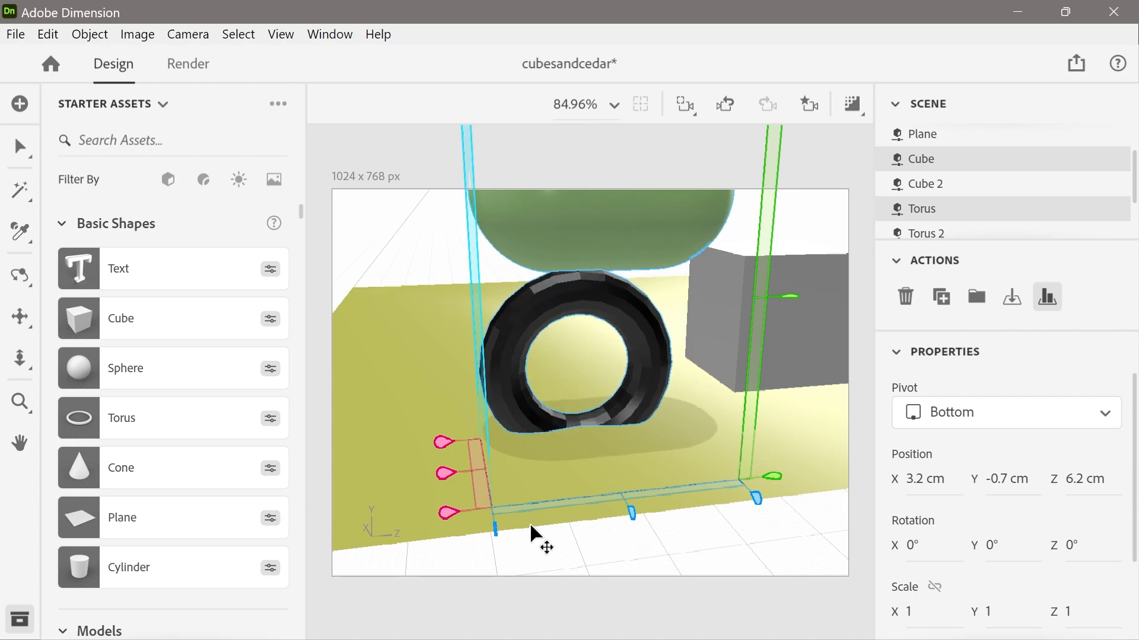
{"action": "left_click", "coordinate": [632, 515]}
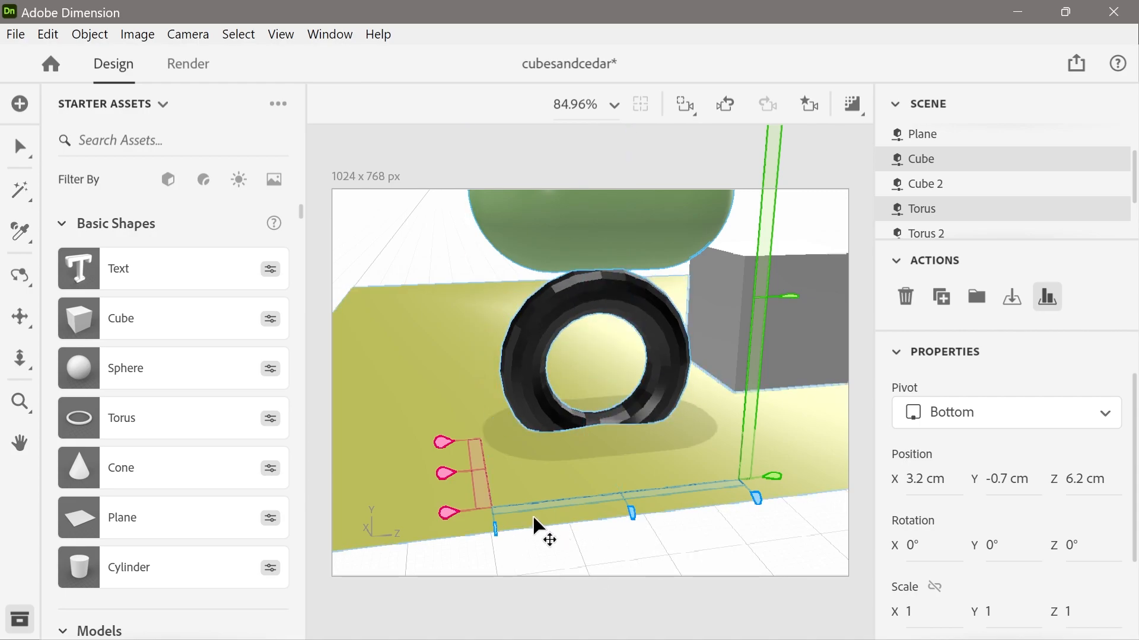
{"action": "left_click", "coordinate": [447, 480]}
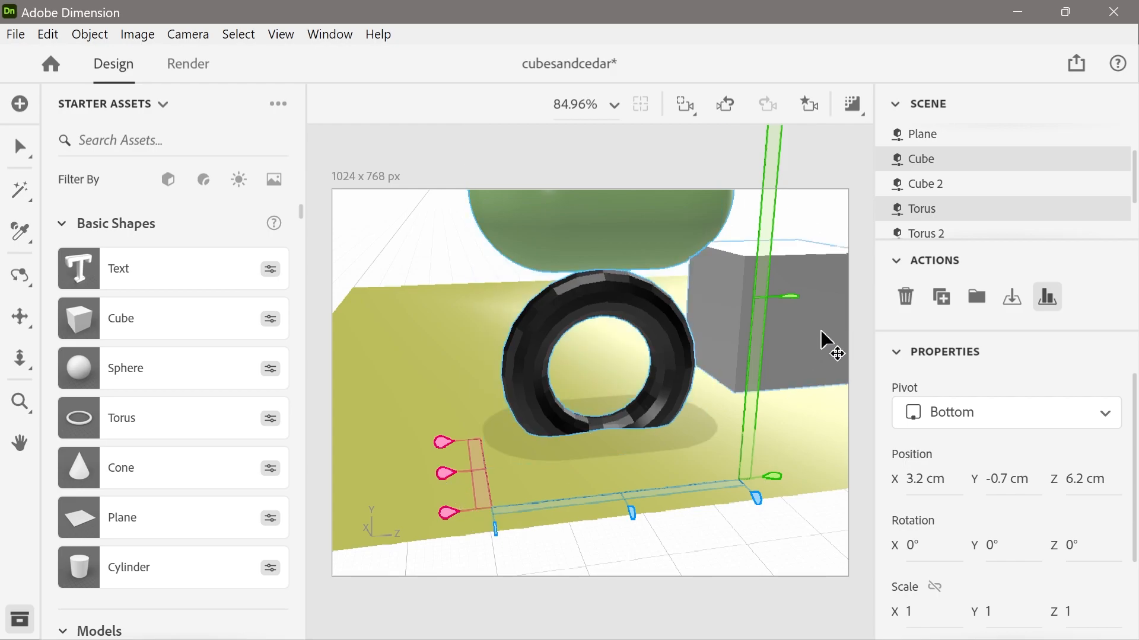
Try to align the black torus and green rounded cube to their center on Y and to raise both together, undoing each attempt
{"action": "middle_click_drag", "start_coordinate": [801, 425], "coordinate": [23, 404]}
{"action": "left_click", "coordinate": [26, 409]}
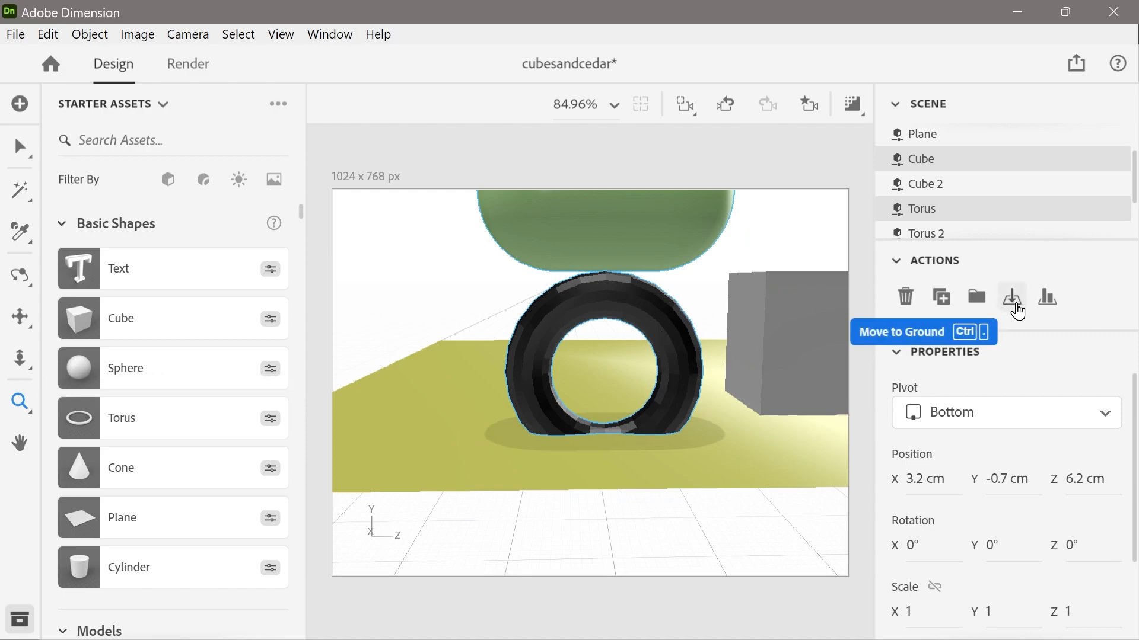
{"action": "left_click", "coordinate": [1045, 299]}
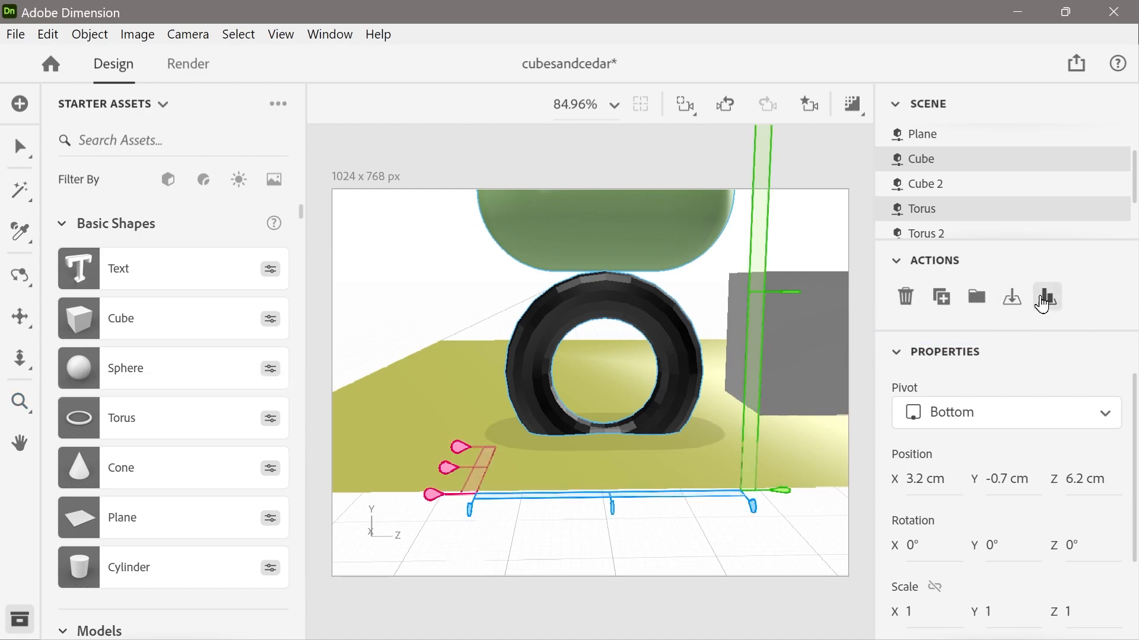
{"action": "left_click", "coordinate": [793, 295]}
{"action": "key", "text": "ctrl+z"}
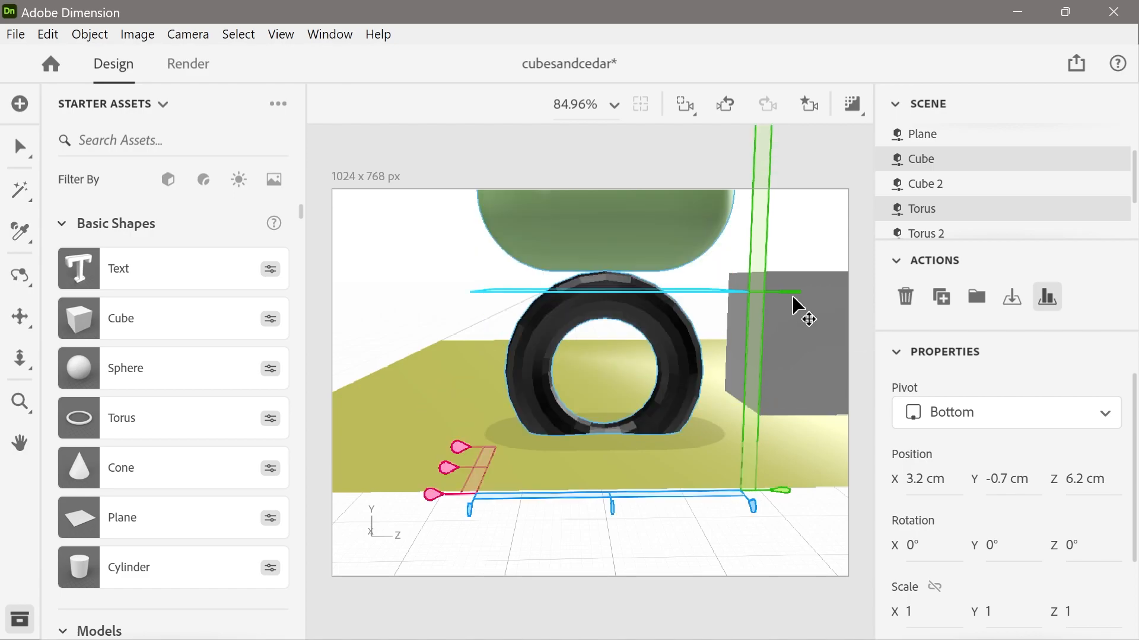
{"action": "left_click", "coordinate": [22, 153]}
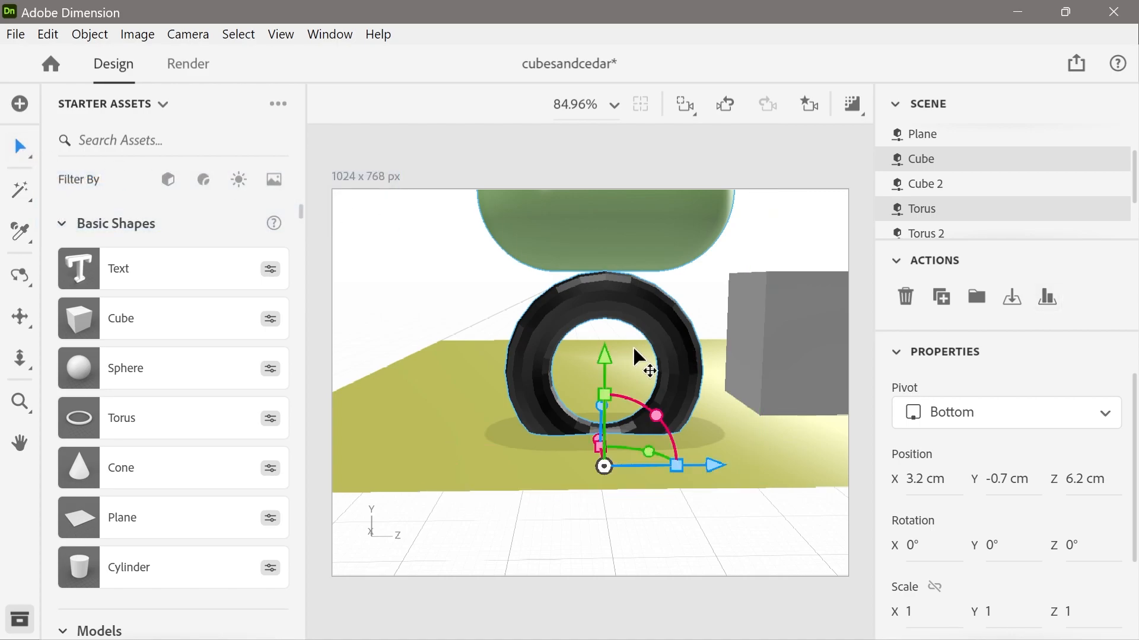
{"action": "left_click_drag", "start_coordinate": [607, 365], "coordinate": [608, 353]}
{"action": "key", "text": "ctrl+z"}
Select only the black torus and raise it to 1.4 cm on Y, against the underside of the green rounded cube
{"action": "left_click", "coordinate": [462, 302]}
{"action": "left_click", "coordinate": [613, 283]}
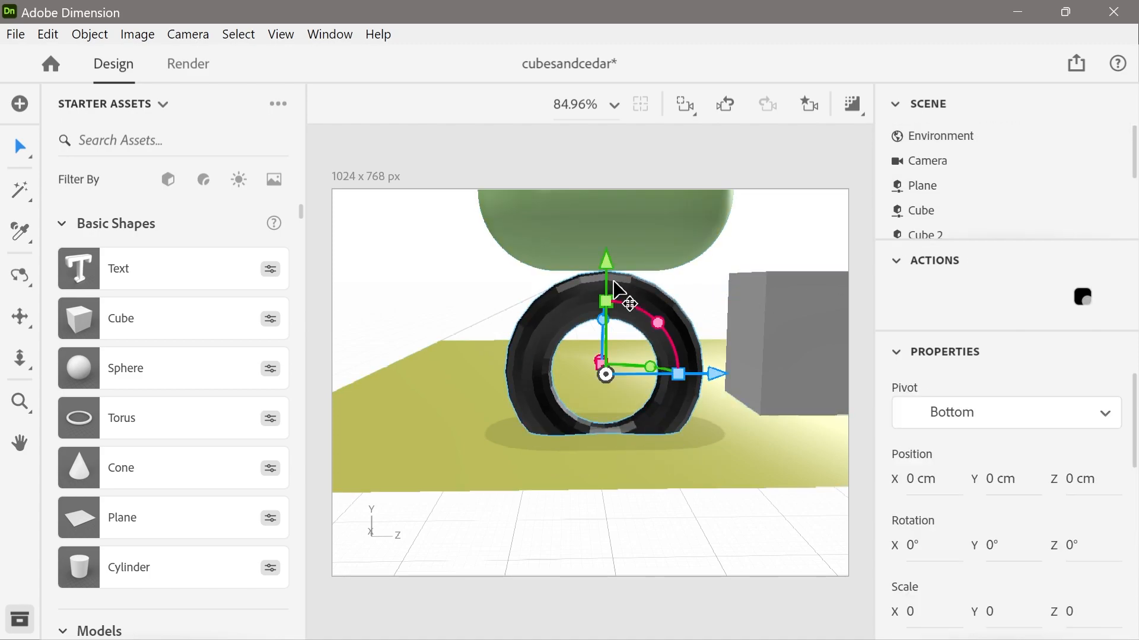
{"action": "left_click_drag", "start_coordinate": [607, 273], "coordinate": [609, 242]}
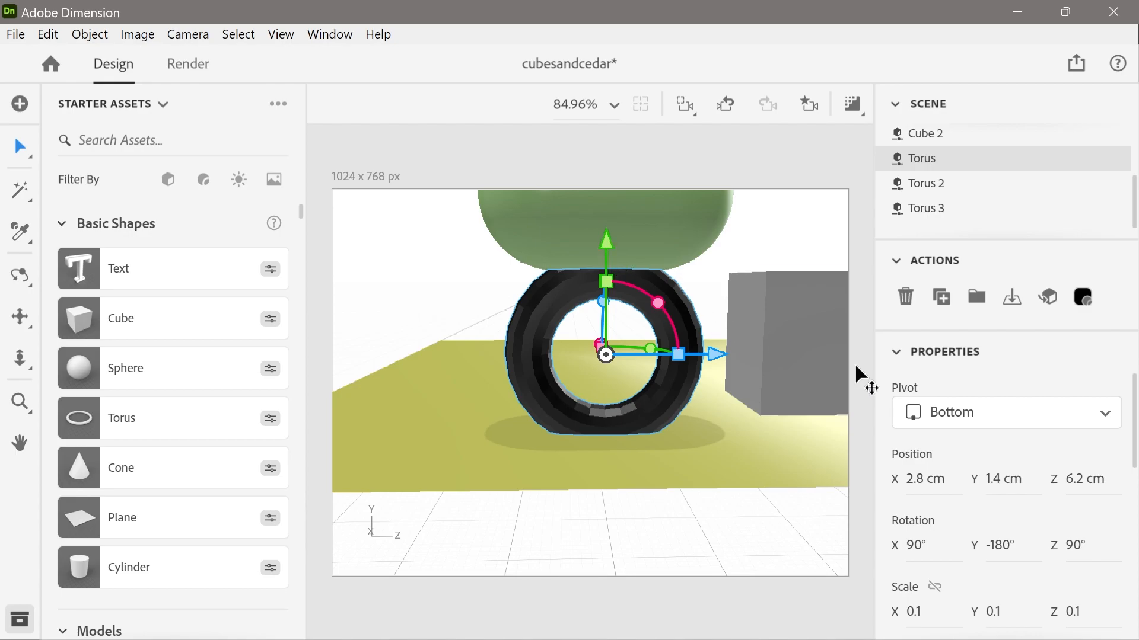
Try to raise the green rounded cube and the black torus together, then undo the move and the added selection
{"action": "right_click_drag", "start_coordinate": [762, 244], "coordinate": [1032, 252]}
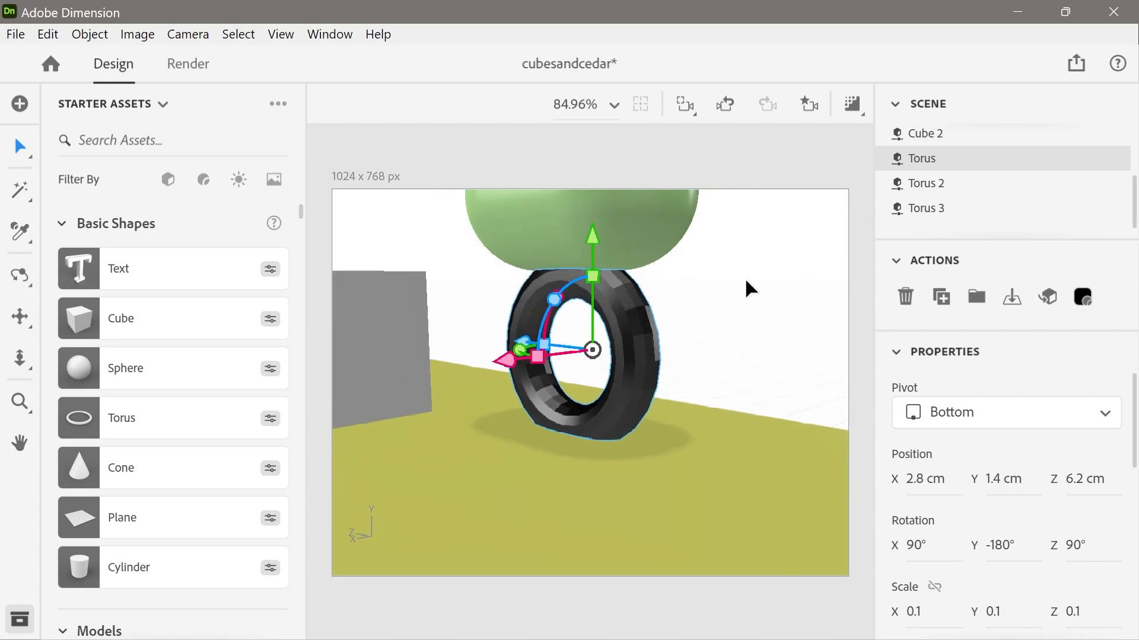
{"action": "scroll", "coordinate": [745, 280], "scroll_direction": "down", "scroll_amount": 4}
{"action": "scroll", "coordinate": [743, 280], "scroll_direction": "down", "scroll_amount": 2}
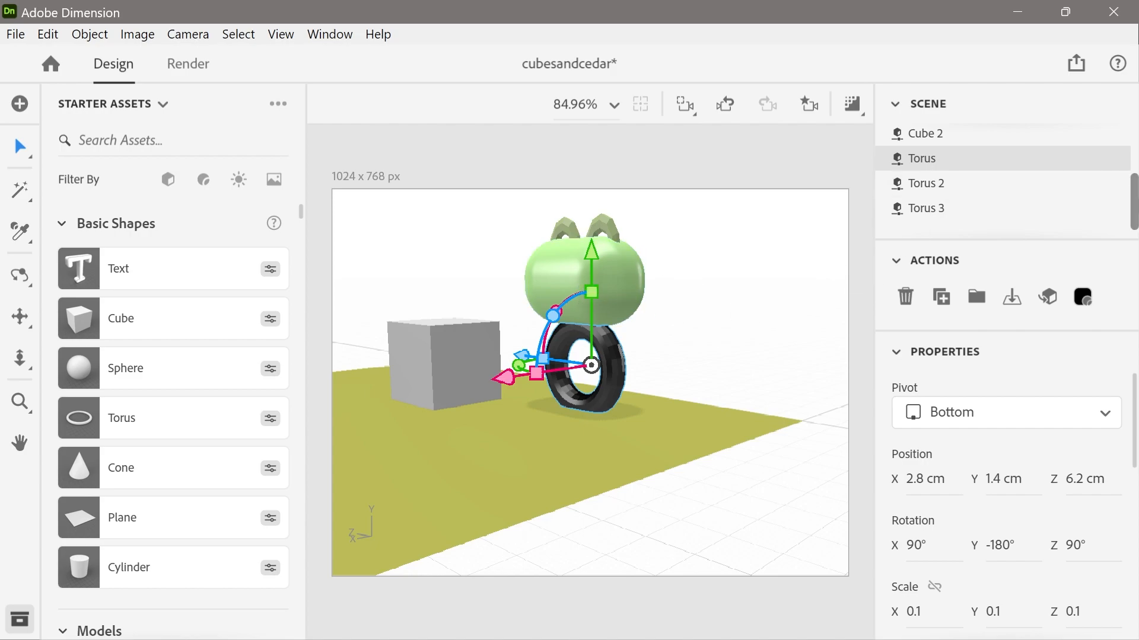
{"action": "left_click_drag", "start_coordinate": [1134, 205], "coordinate": [1134, 176]}
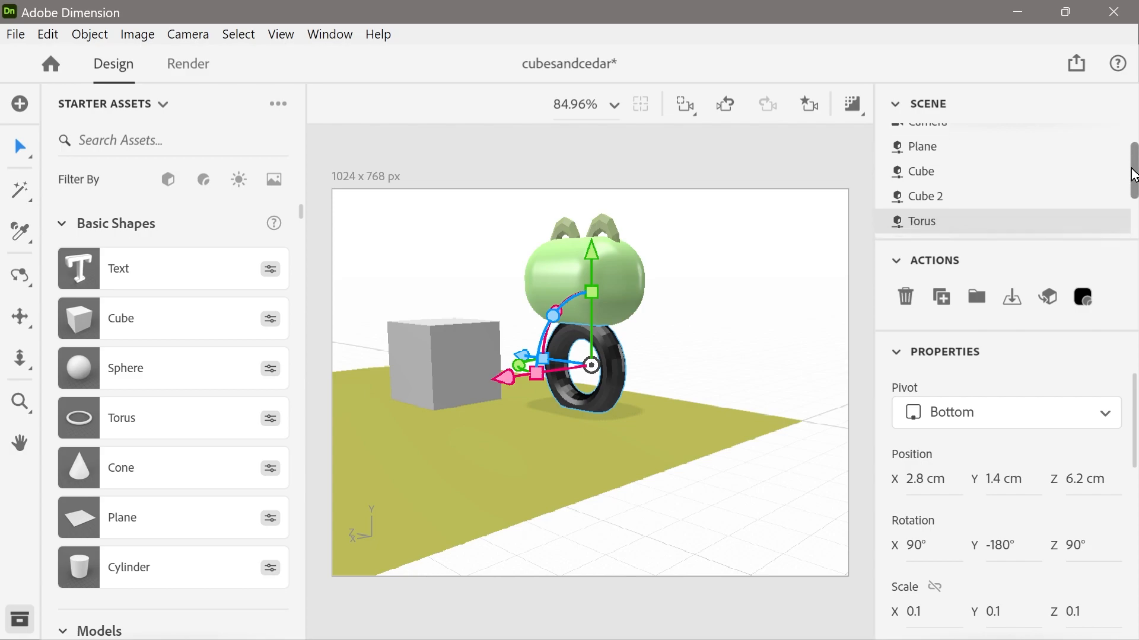
{"action": "left_click", "coordinate": [954, 171], "text": "ctrl"}
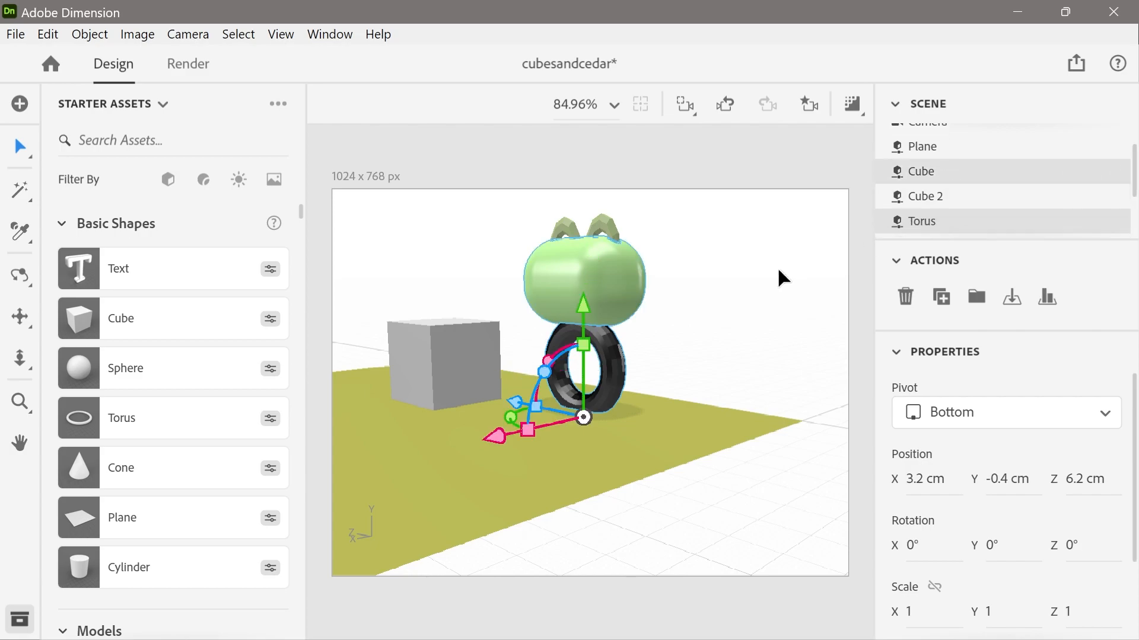
{"action": "left_click_drag", "start_coordinate": [577, 313], "coordinate": [582, 272]}
{"action": "right_click_drag", "start_coordinate": [700, 387], "coordinate": [737, 453]}
{"action": "key", "text": "ctrl+z"}
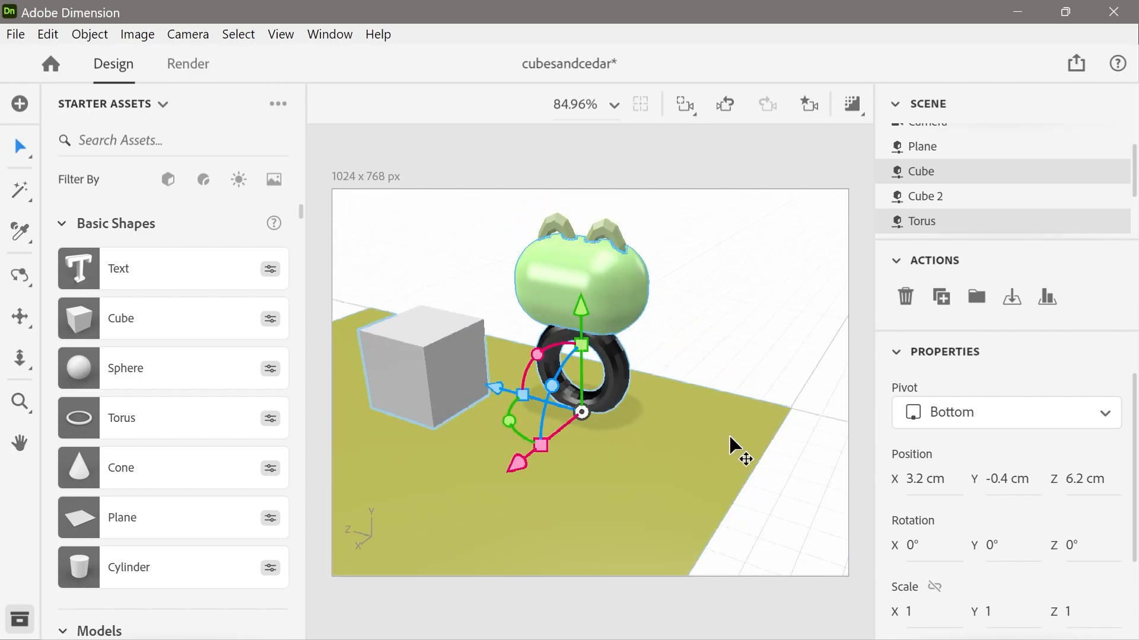
{"action": "left_click_drag", "start_coordinate": [1127, 175], "coordinate": [1138, 188]}
{"action": "key", "text": "ctrl+z"}
{"action": "key", "text": "ctrl+z"}
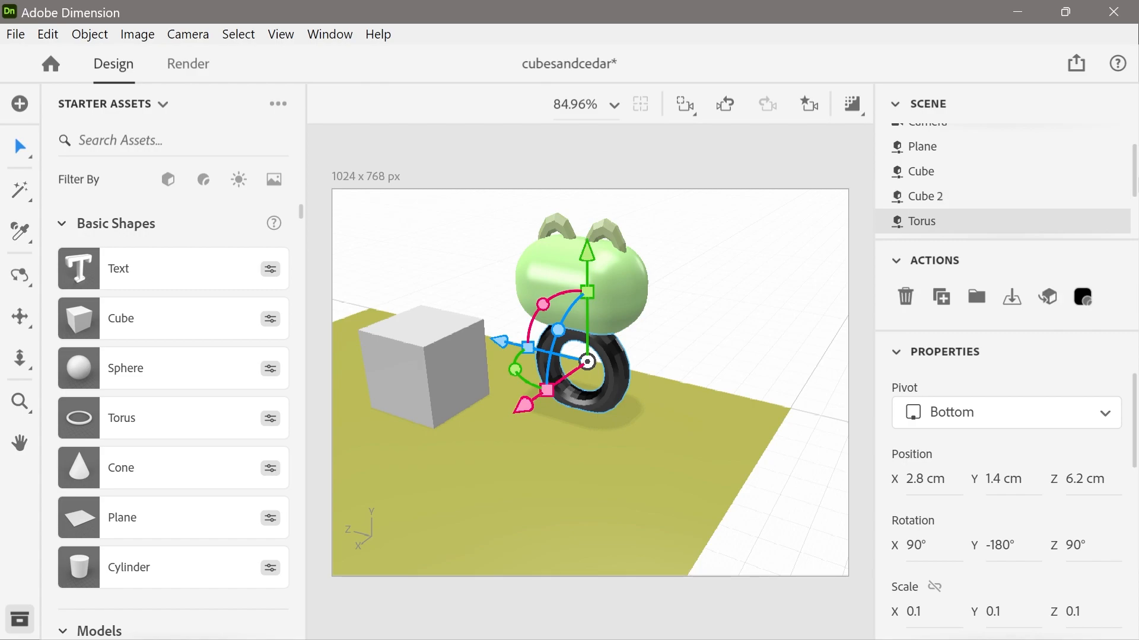
Group the black torus, the two handle toruses and the green rounded cube
{"action": "left_click", "coordinate": [695, 328]}
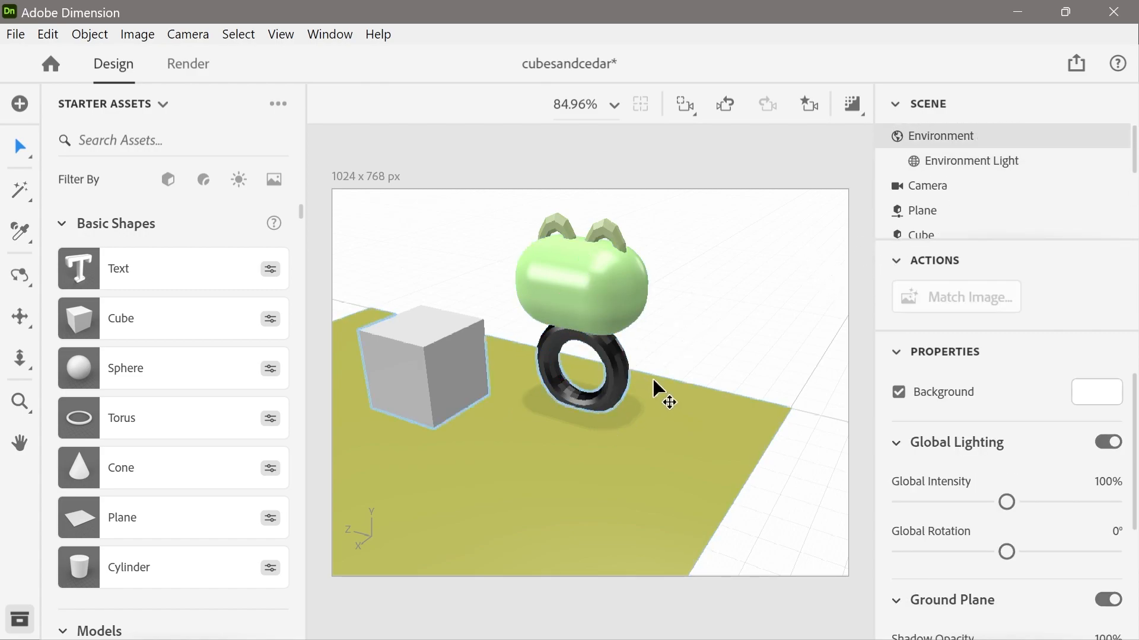
{"action": "left_click", "coordinate": [626, 393]}
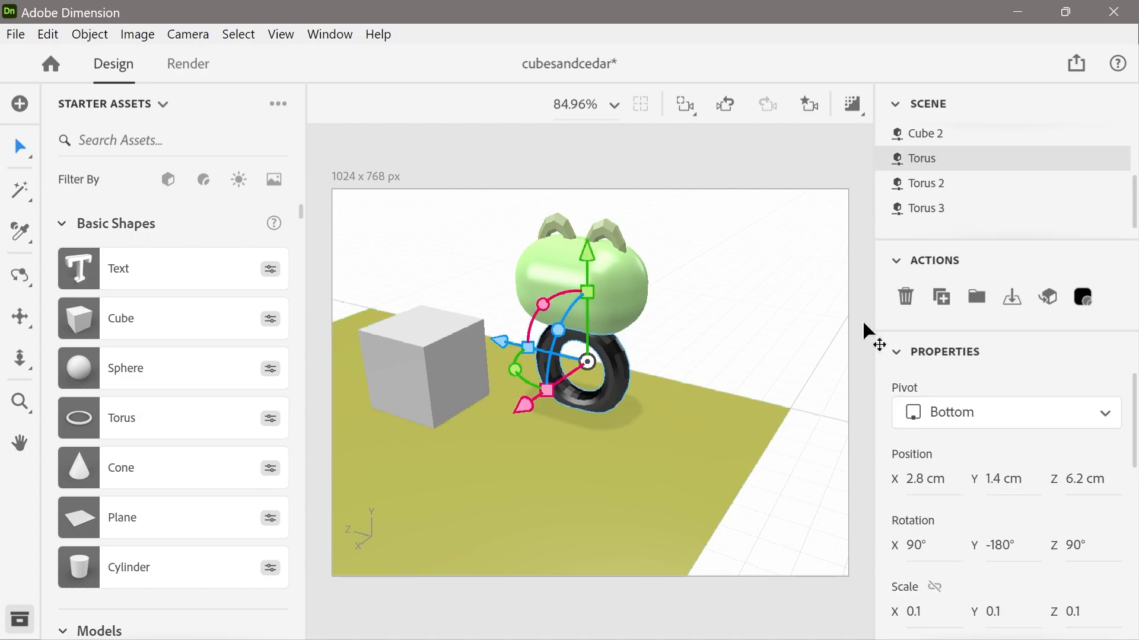
{"action": "left_click", "coordinate": [937, 185], "text": "shift"}
{"action": "left_click", "coordinate": [923, 214], "text": "shift"}
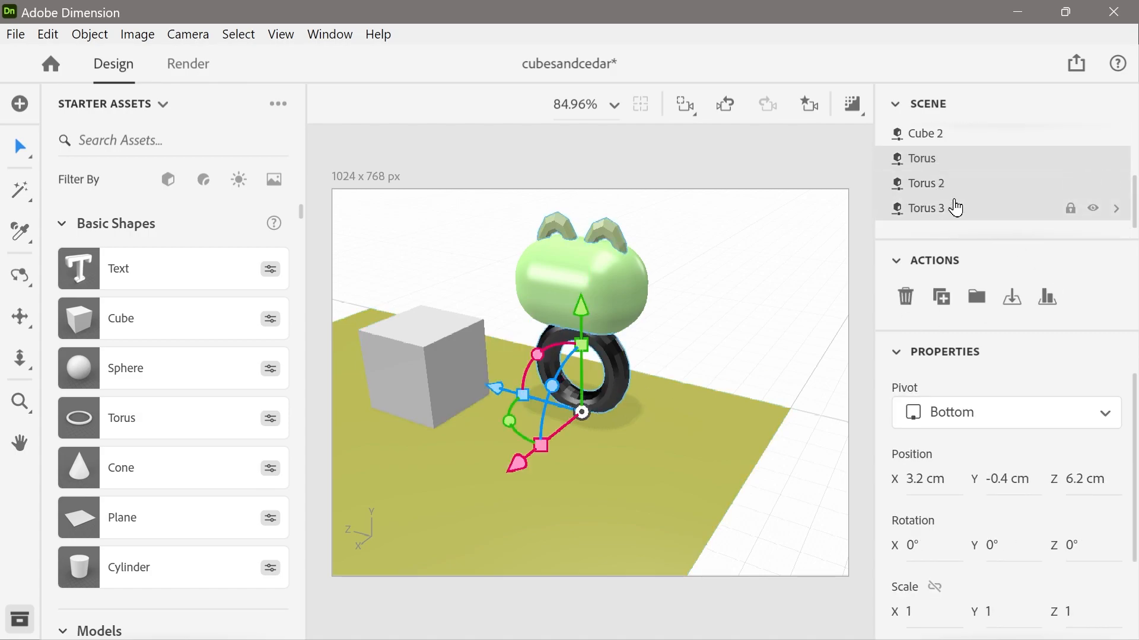
{"action": "left_click_drag", "start_coordinate": [1134, 199], "coordinate": [1135, 151]}
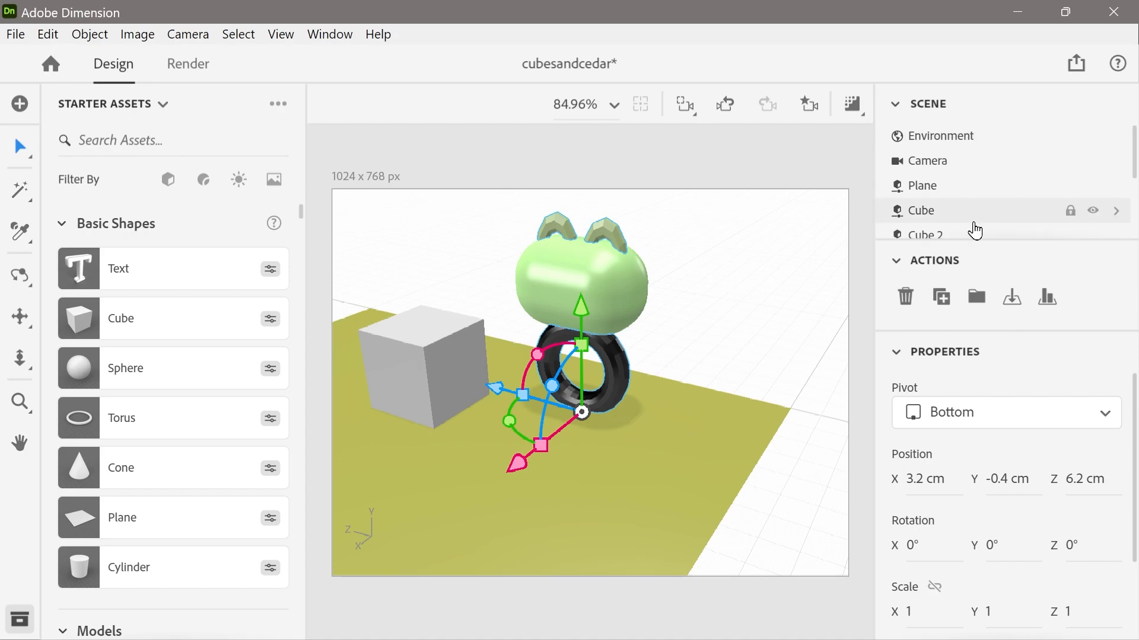
{"action": "left_click", "coordinate": [943, 221]}
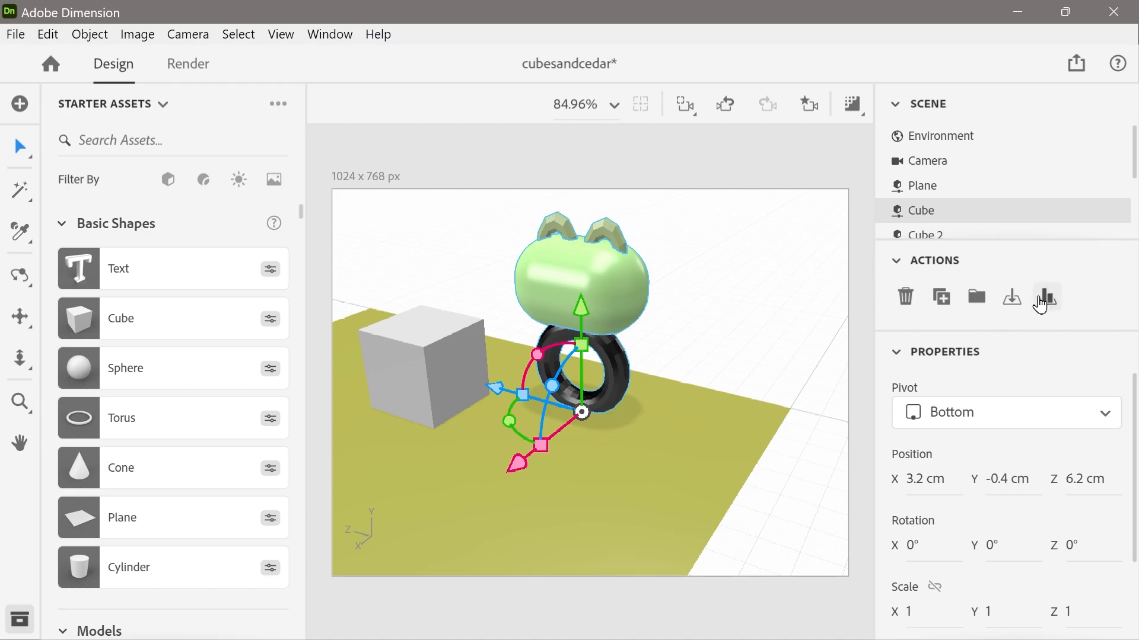
{"action": "left_click", "coordinate": [973, 304]}
Select the new group and move it across the plane to about 7.4 cm on X and 5.3 cm on Z
{"action": "mouse_move", "coordinate": [1131, 169]}
{"action": "left_mouse_down"}
{"action": "mouse_move", "coordinate": [1131, 199]}
{"action": "mouse_move", "coordinate": [1131, 182]}
{"action": "left_mouse_up"}
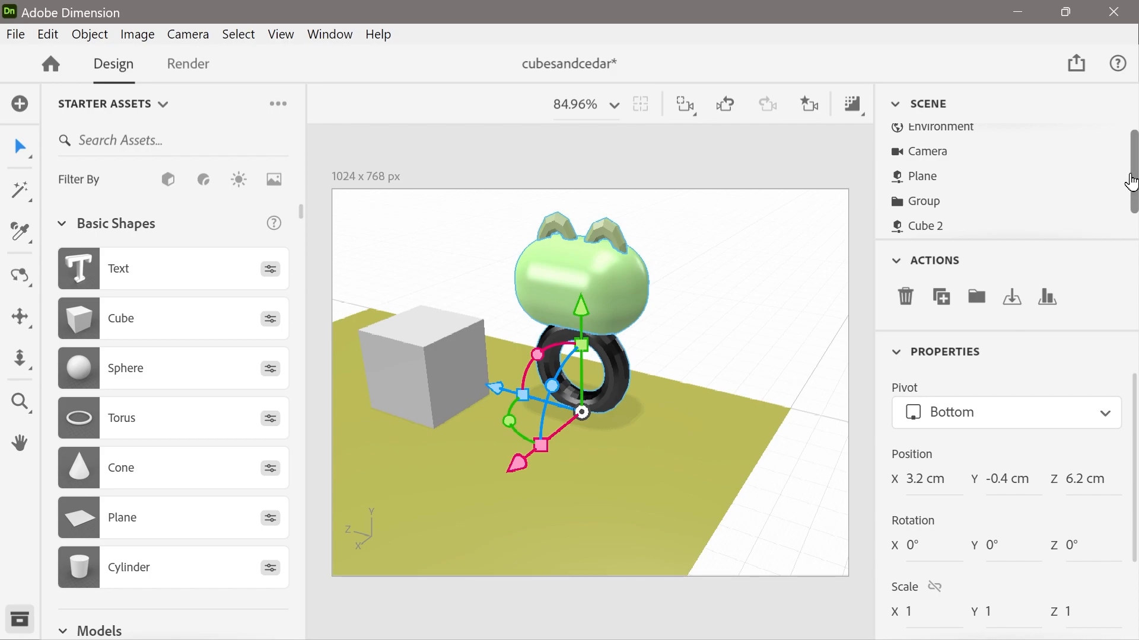
{"action": "left_click", "coordinate": [922, 205]}
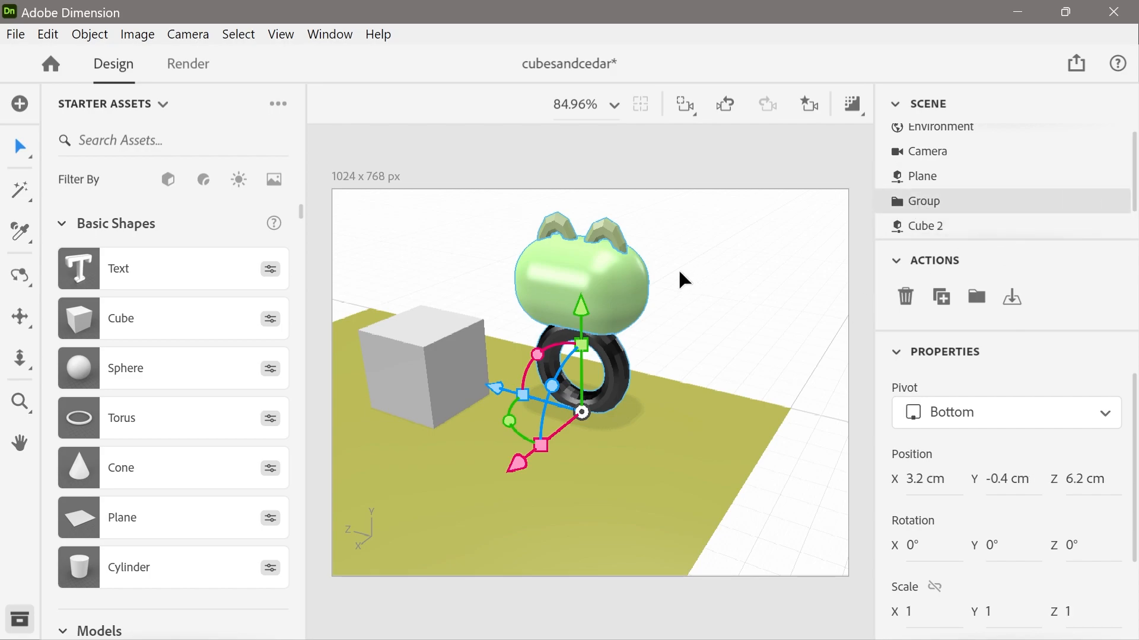
{"action": "left_click_drag", "start_coordinate": [623, 287], "coordinate": [596, 352]}
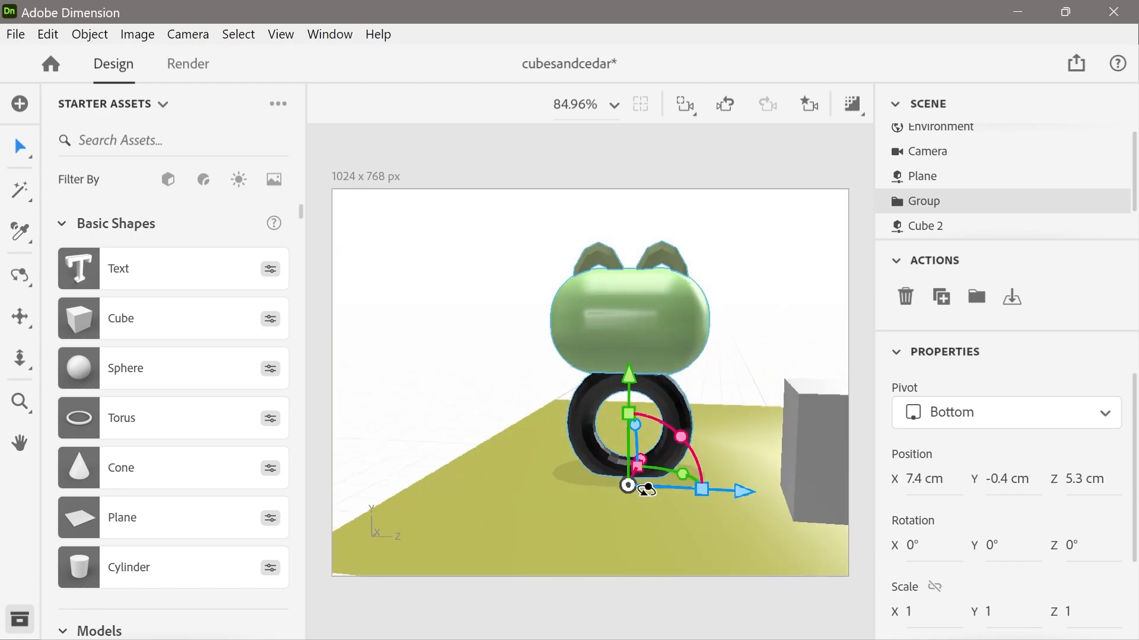
Apply the green material of the rounded cube to the gray cube with the Sampler tool
{"action": "scroll", "coordinate": [648, 491], "scroll_direction": "down", "scroll_amount": 5}
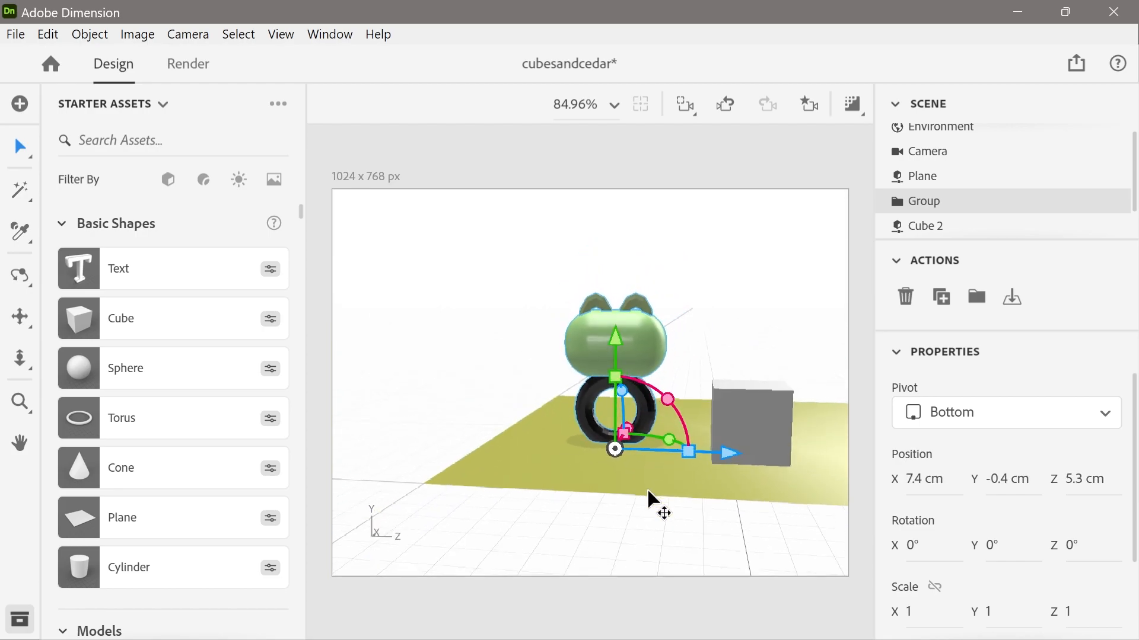
{"action": "left_click", "coordinate": [770, 407]}
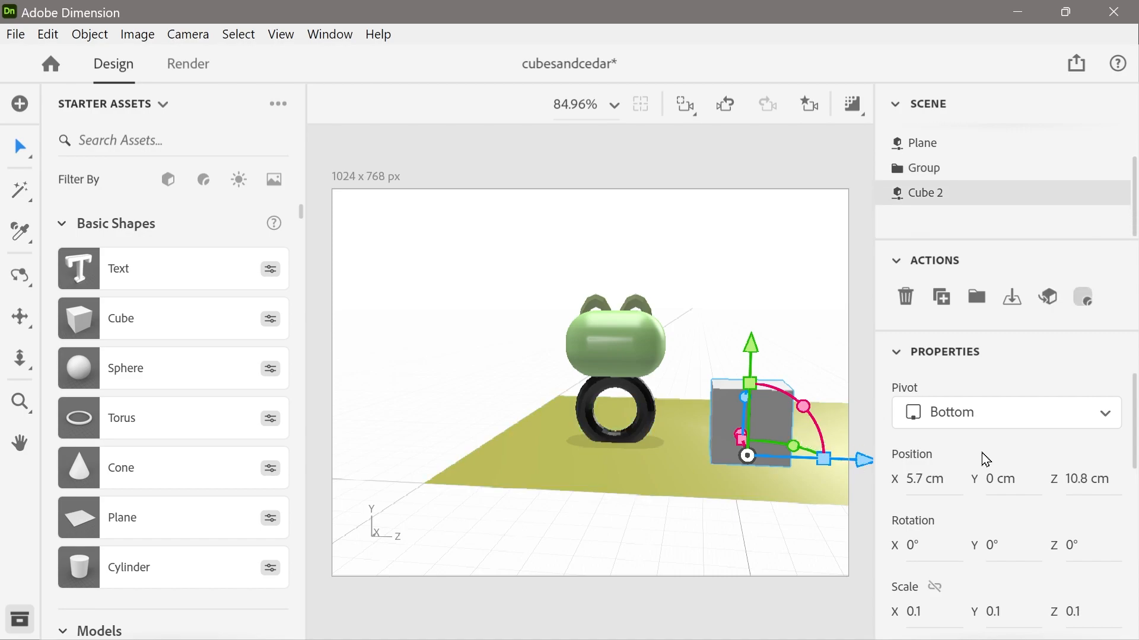
{"action": "left_click", "coordinate": [20, 232]}
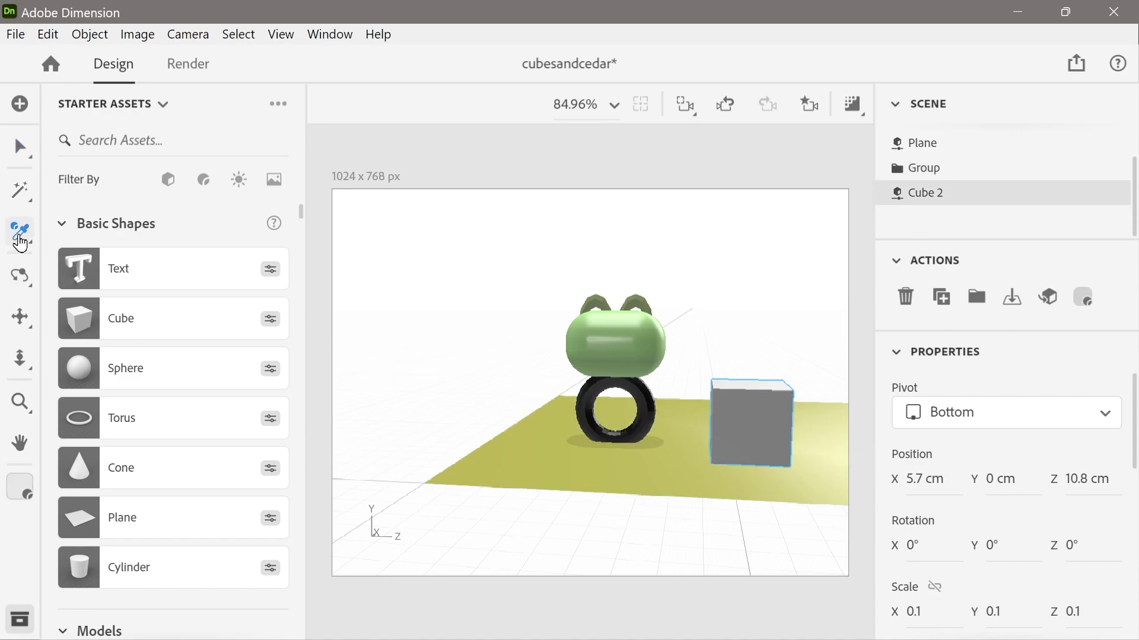
{"action": "left_click", "coordinate": [600, 340]}
{"action": "left_click", "coordinate": [752, 419]}
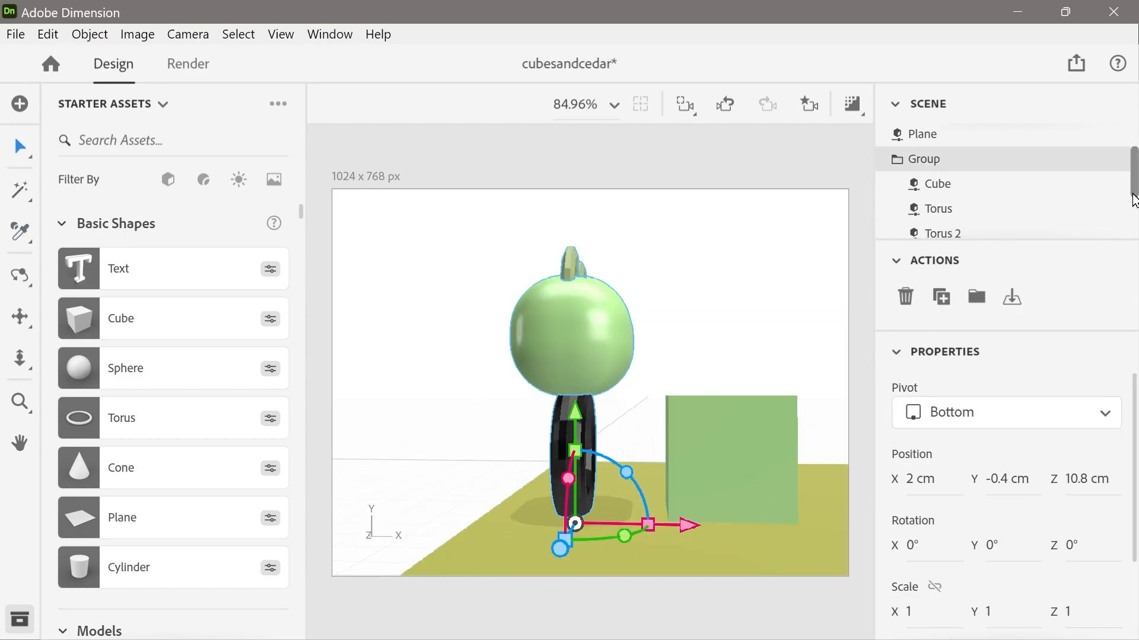
Select the group together with the square green cube and align them along the X axis at the cube's outer edge
{"action": "left_click_drag", "start_coordinate": [1133, 183], "coordinate": [1135, 204]}
{"action": "left_click", "coordinate": [717, 448]}
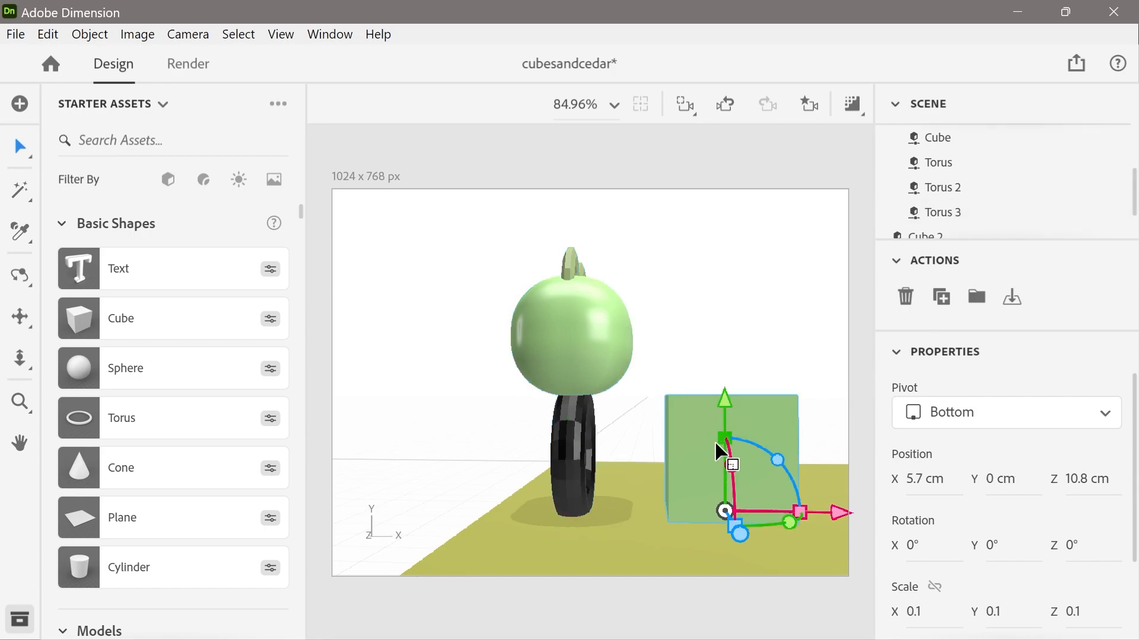
{"action": "left_click", "coordinate": [385, 384]}
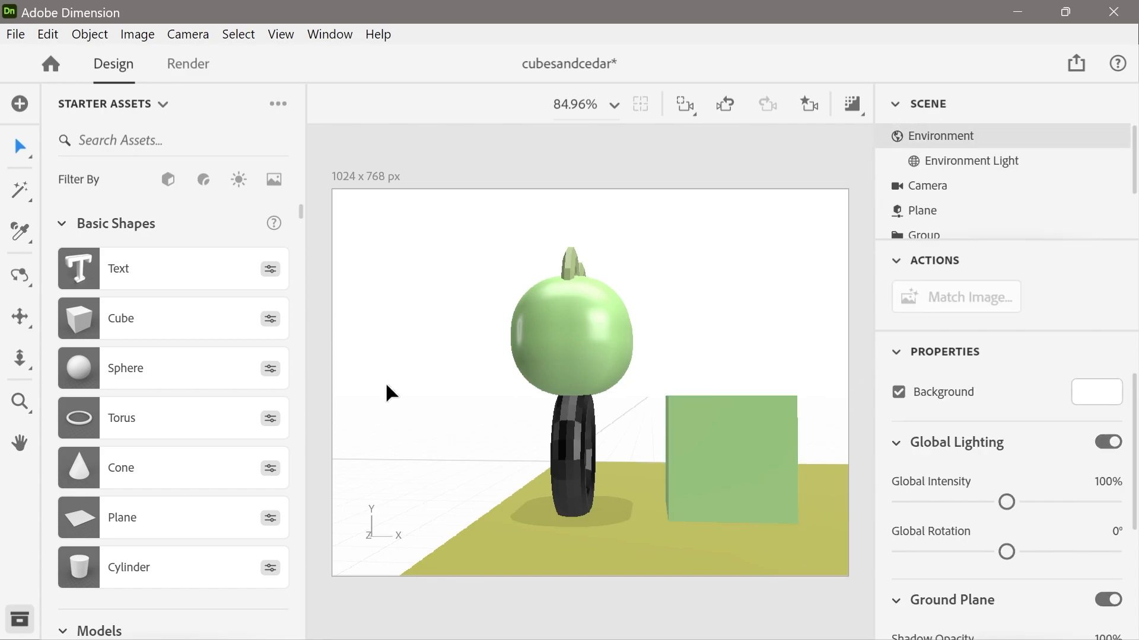
{"action": "left_click", "coordinate": [549, 349]}
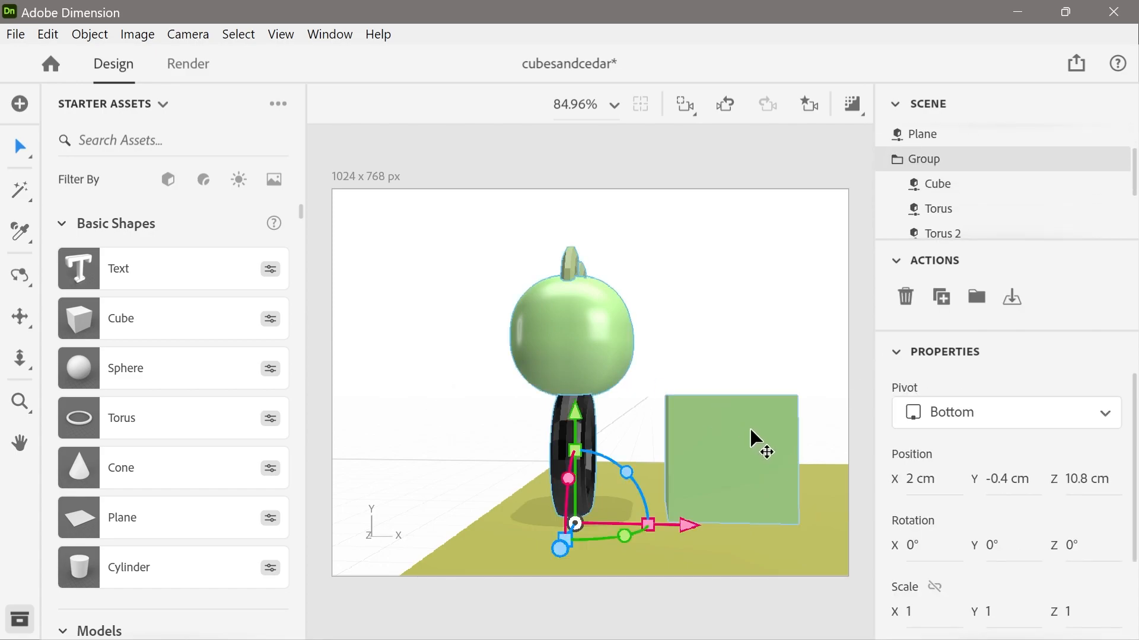
{"action": "left_click", "coordinate": [727, 450]}
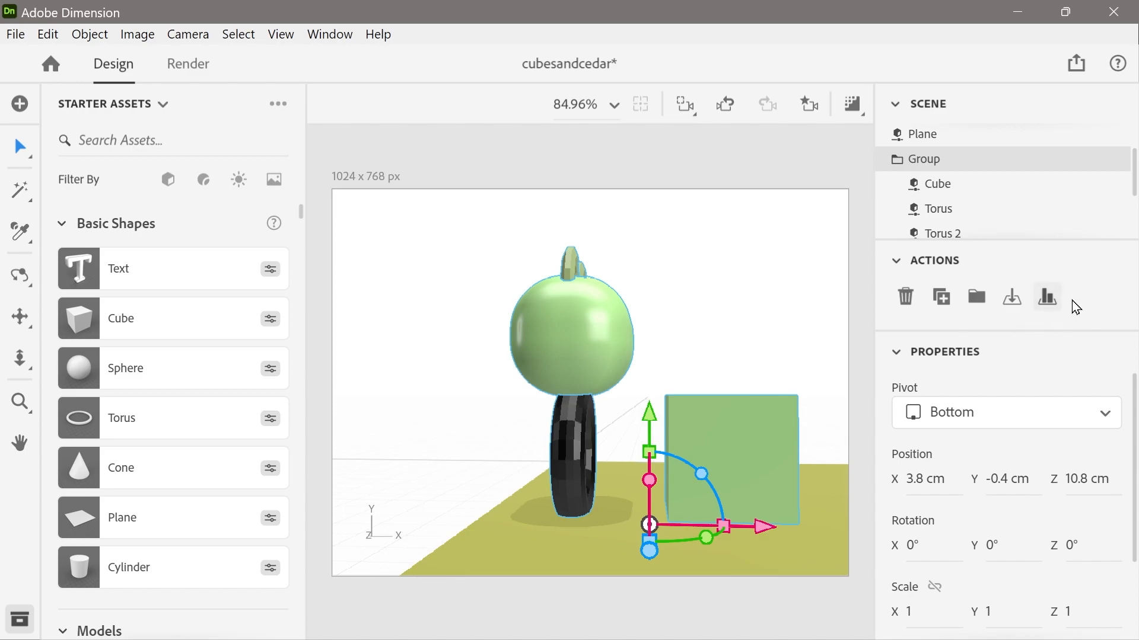
{"action": "left_click", "coordinate": [1048, 298]}
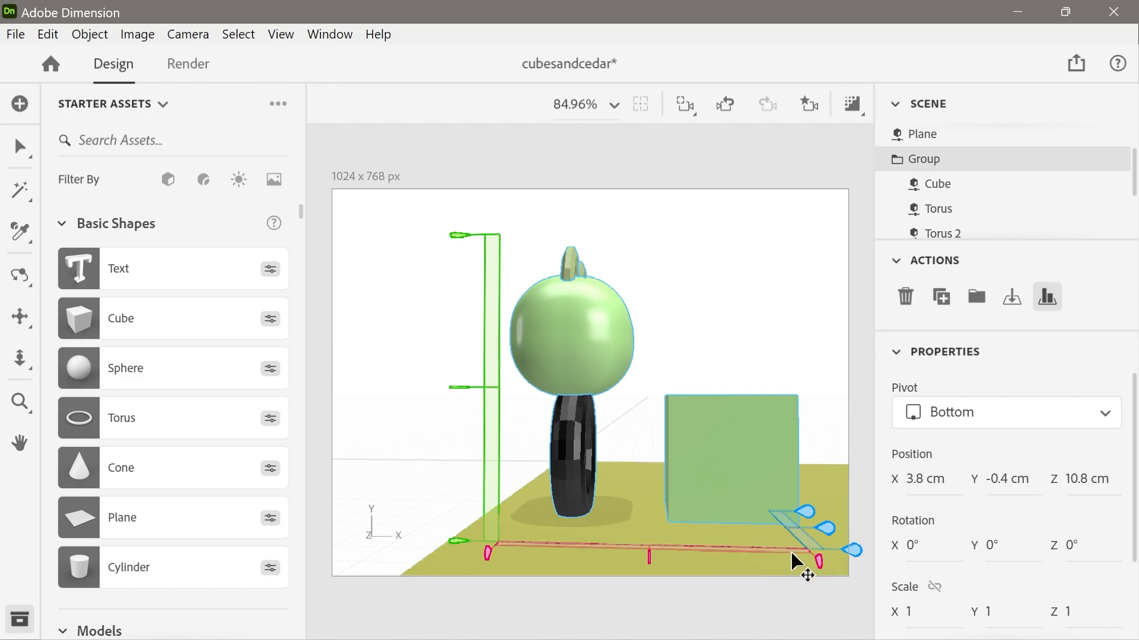
{"action": "left_click", "coordinate": [820, 561]}
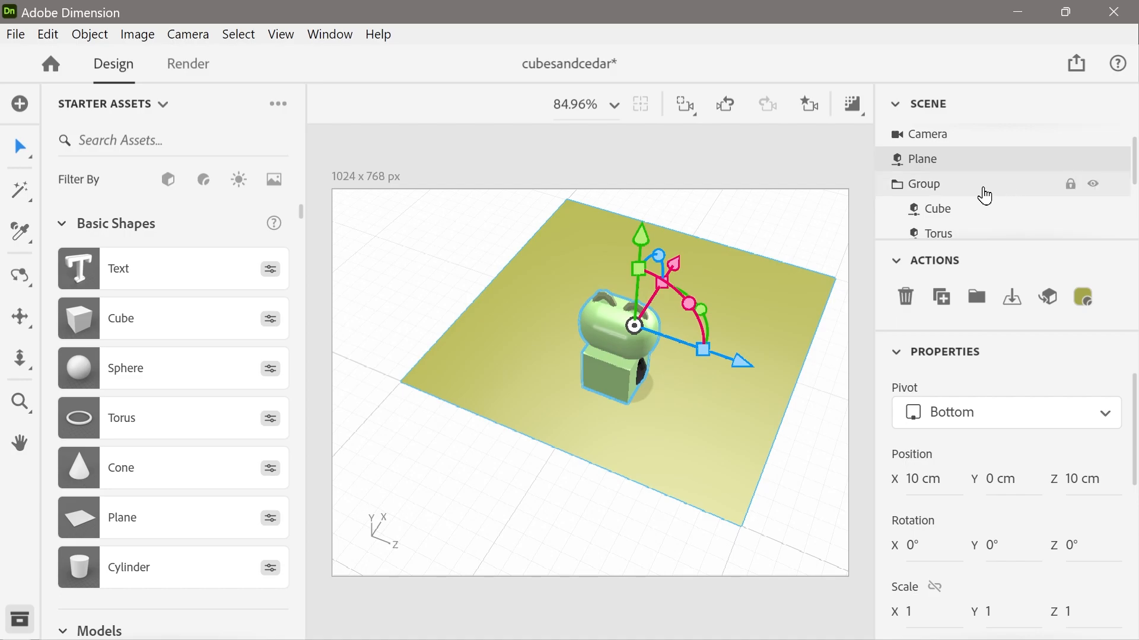
Select only the group and raise it to about 2.4 cm on Y so the black torus rests on top of the green cube
{"action": "left_click", "coordinate": [953, 185]}
{"action": "left_click_drag", "start_coordinate": [627, 304], "coordinate": [633, 255]}
{"action": "right_click_drag", "start_coordinate": [727, 445], "coordinate": [418, 310]}
{"action": "right_click_drag", "start_coordinate": [722, 453], "coordinate": [322, 482]}
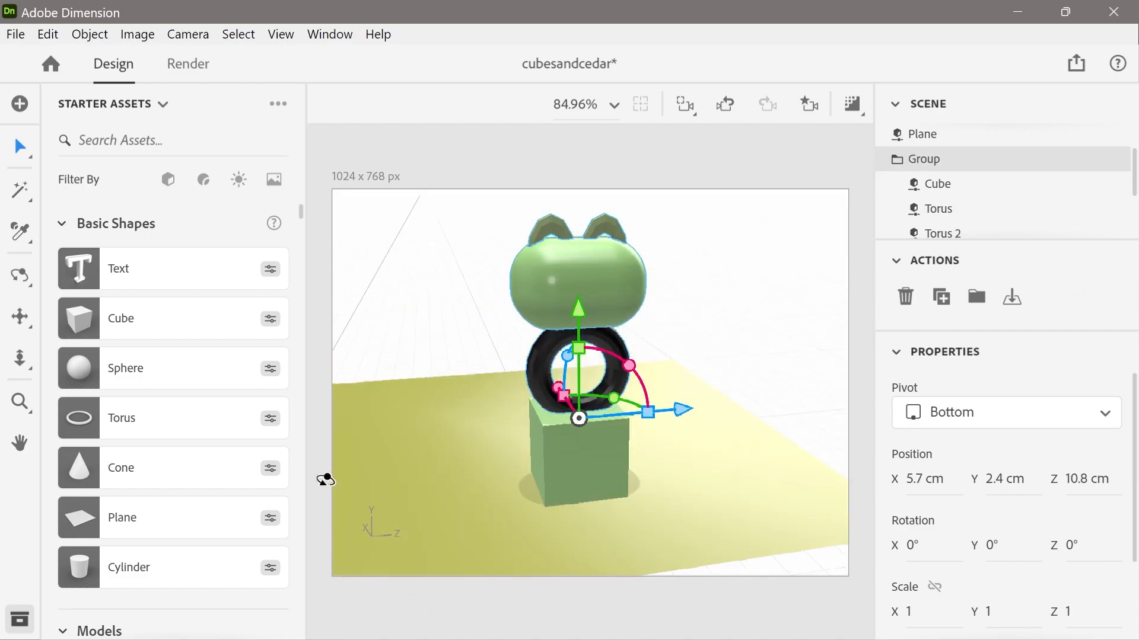